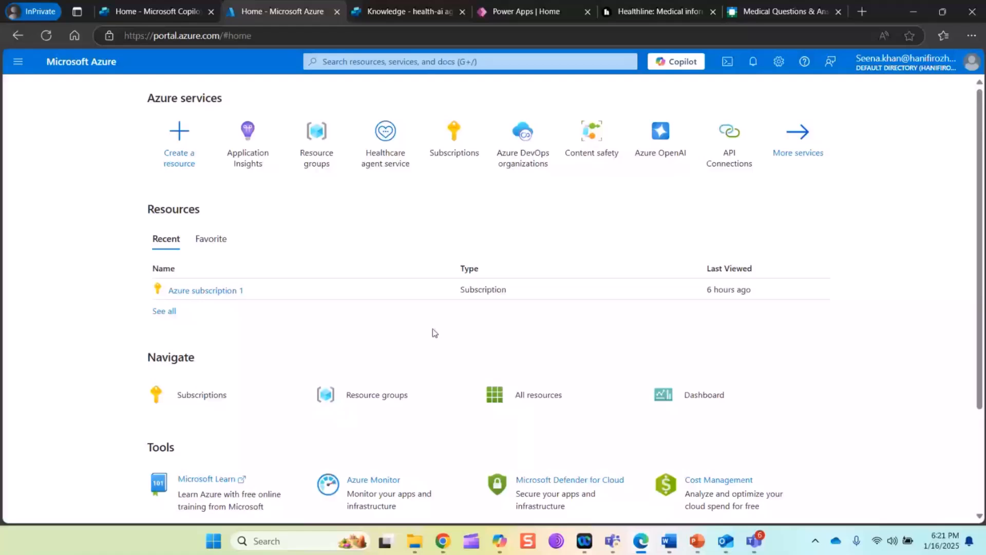
Start a new Healthcare agent service under Azure subscription 1 and create a new resource group named healthres for it.
click(380, 160)
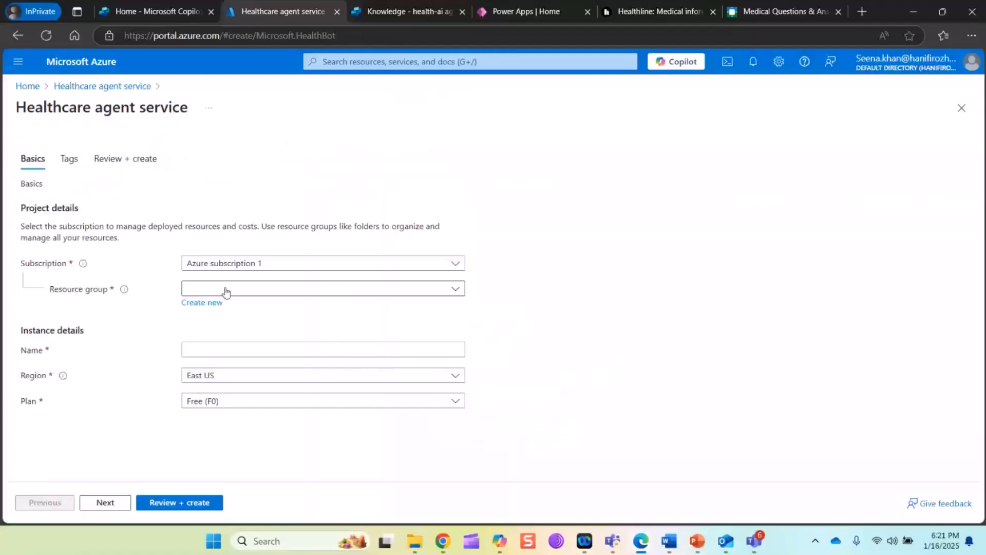
click(284, 288)
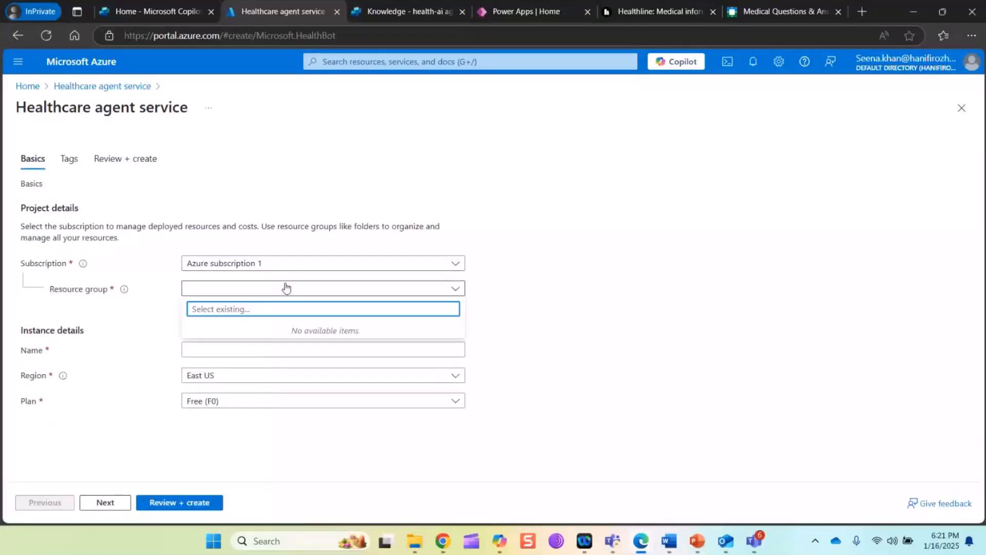
click(659, 312)
click(201, 303)
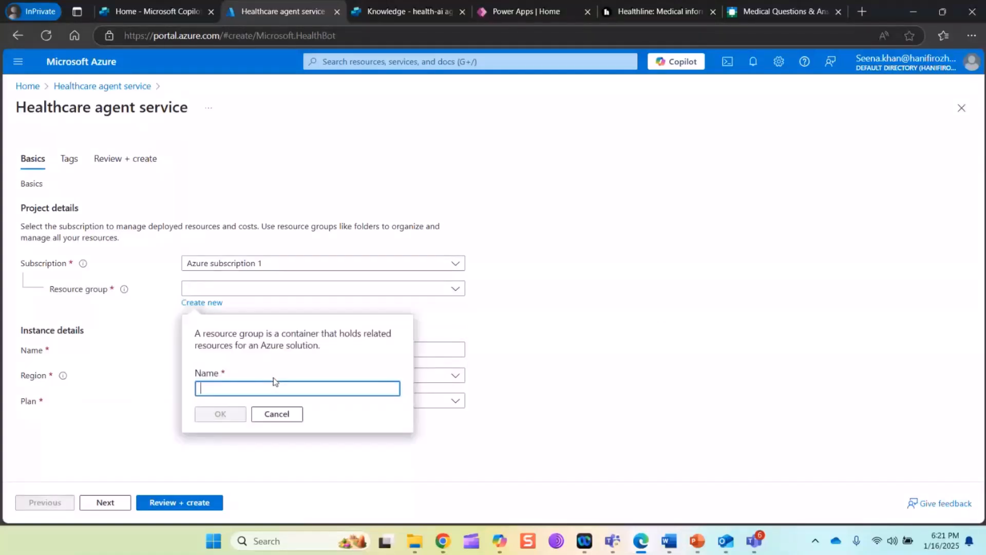
text(healthres)
key(Return)
Name the service instance health-assistance and keep East US as its region.
click(259, 348)
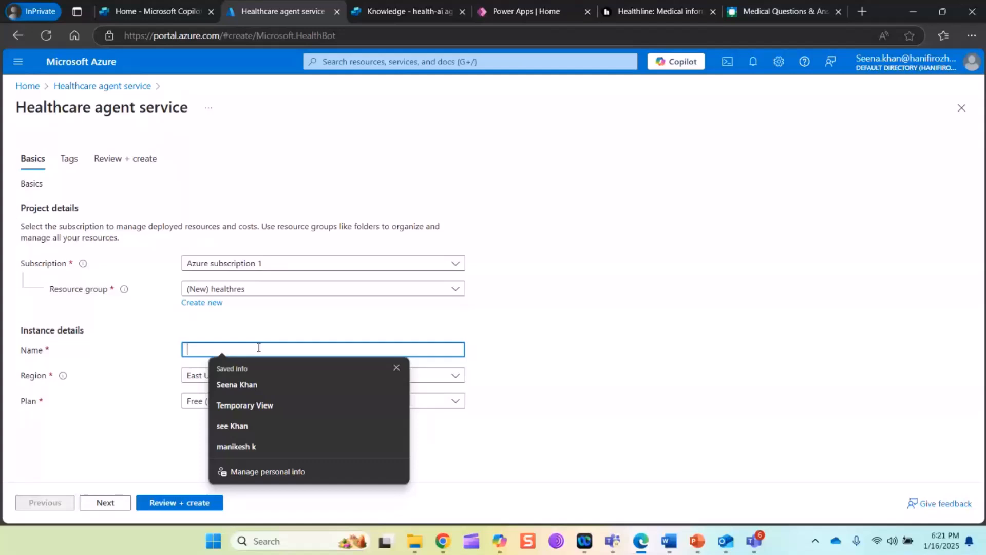
text(health-assis)
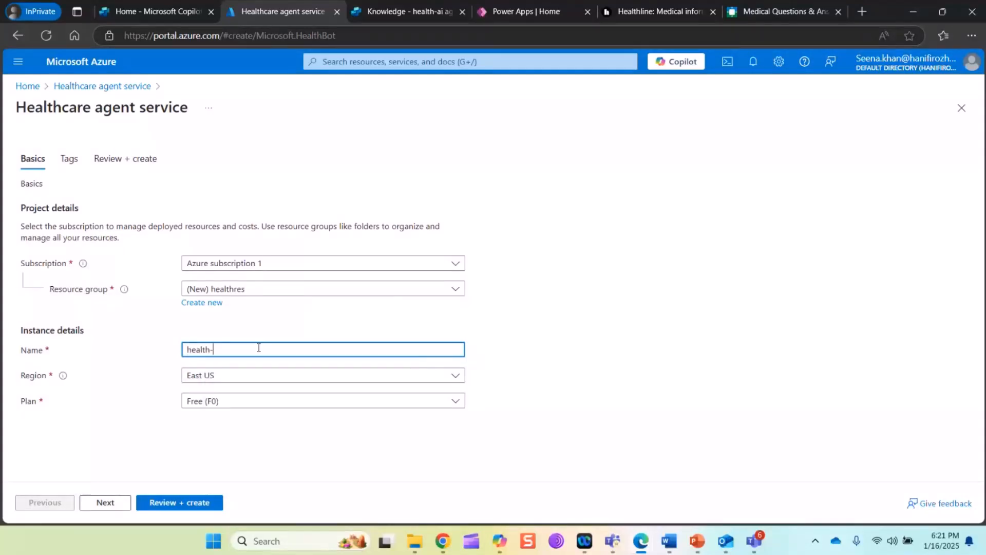
key(BackSpace)
text(th-assistance)
click(454, 377)
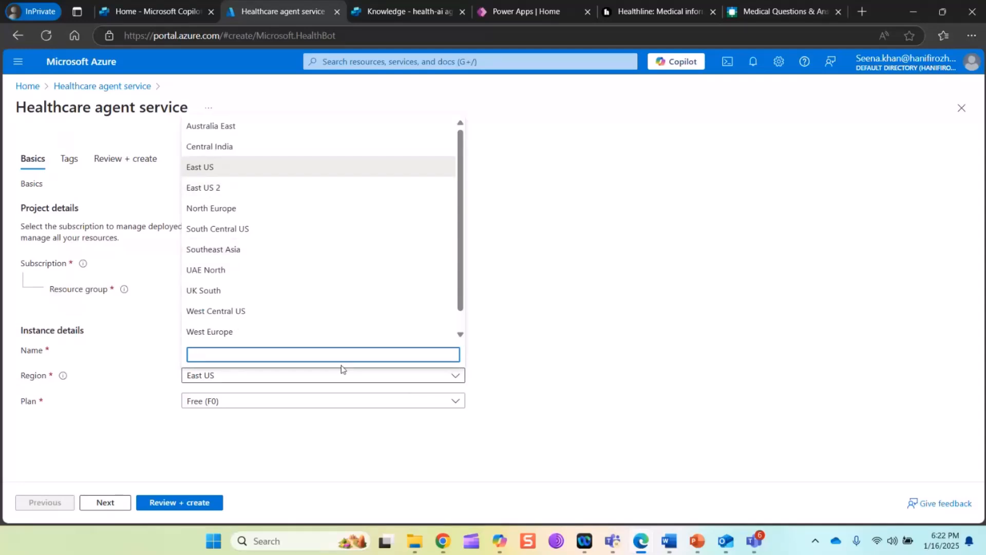
click(211, 387)
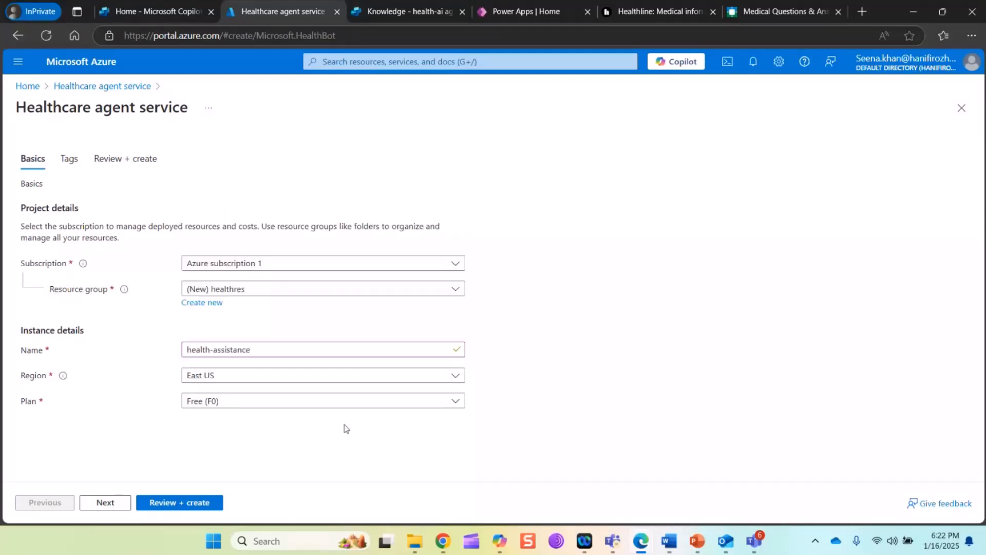
Choose the Agent (C1) plan, then review and create the healthcare agent service.
click(456, 401)
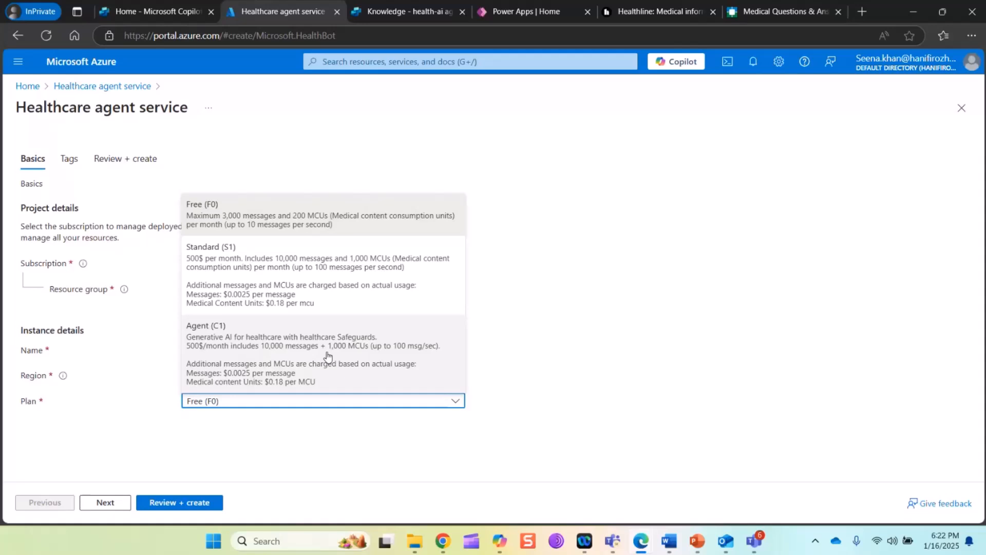
click(307, 366)
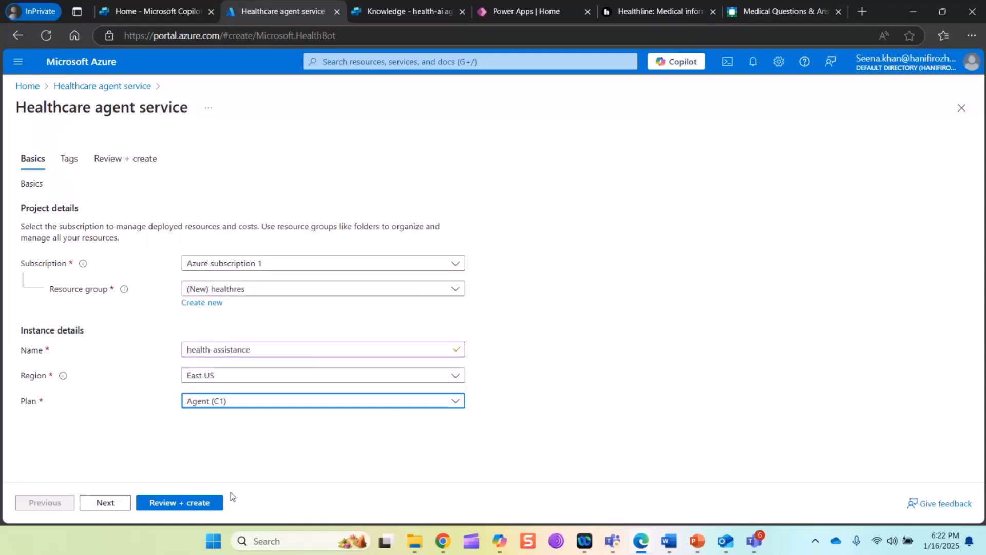
click(219, 502)
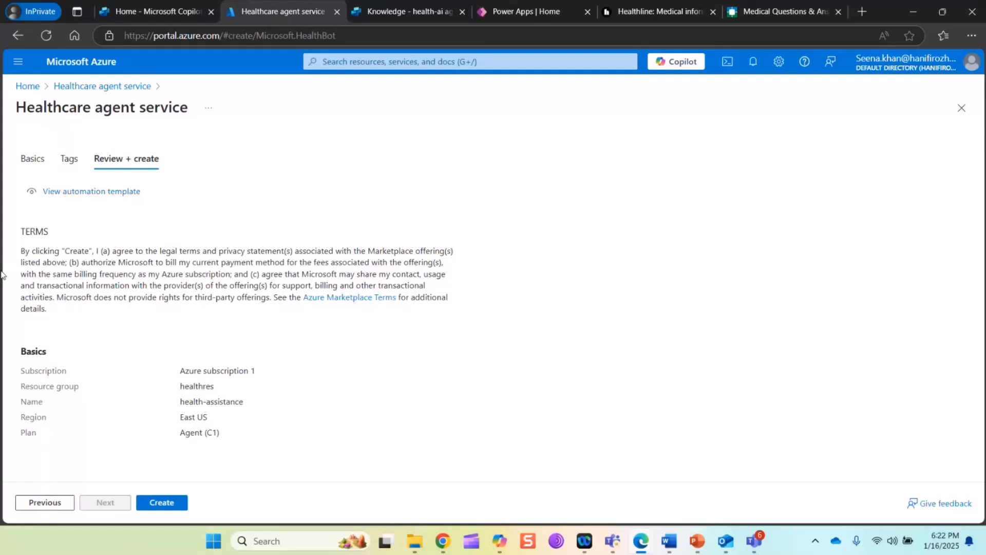
click(161, 503)
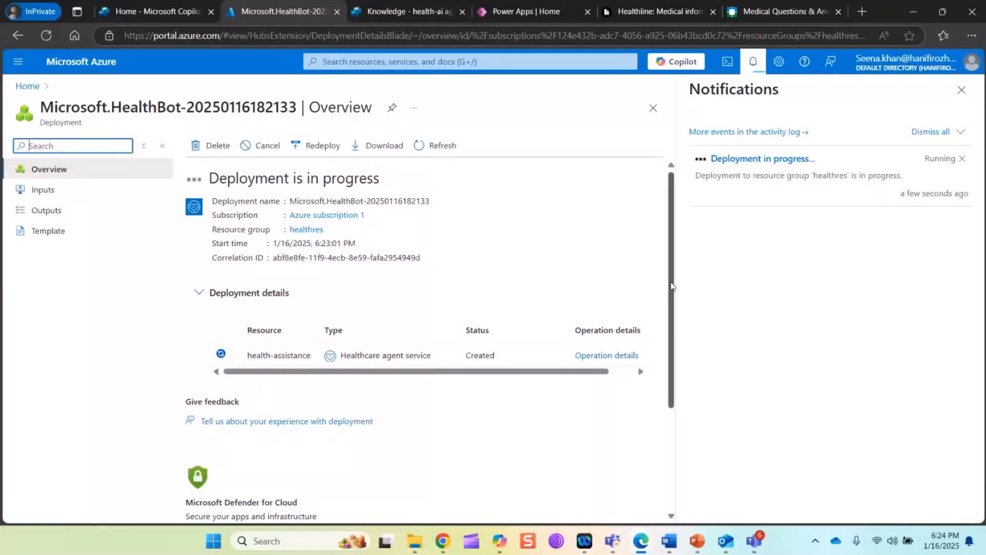
Open the deployed health-assistance resource, launch its management portal and dismiss the Healthcare Intelligence announcement.
drag(671, 286, 685, 399)
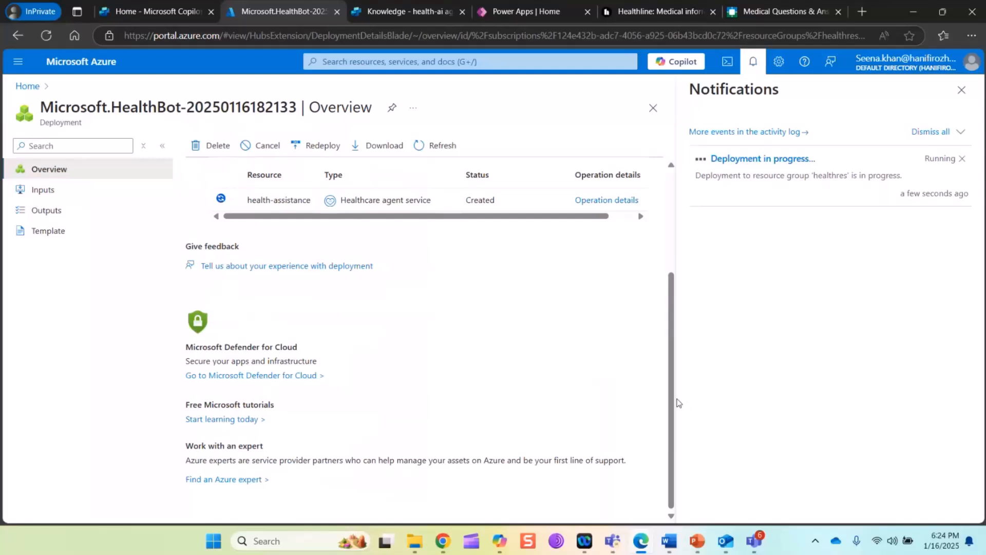
scroll(673, 403, up, 3)
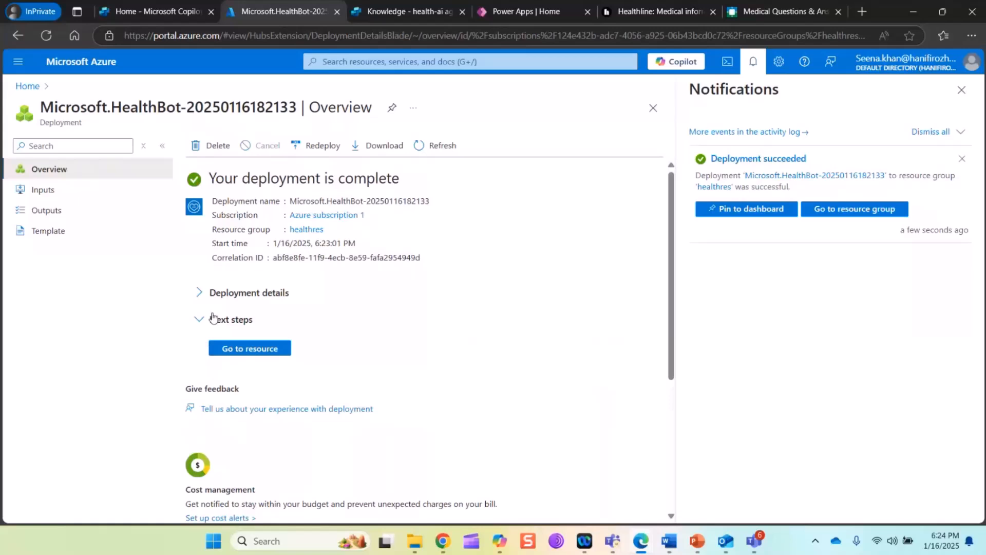
click(248, 350)
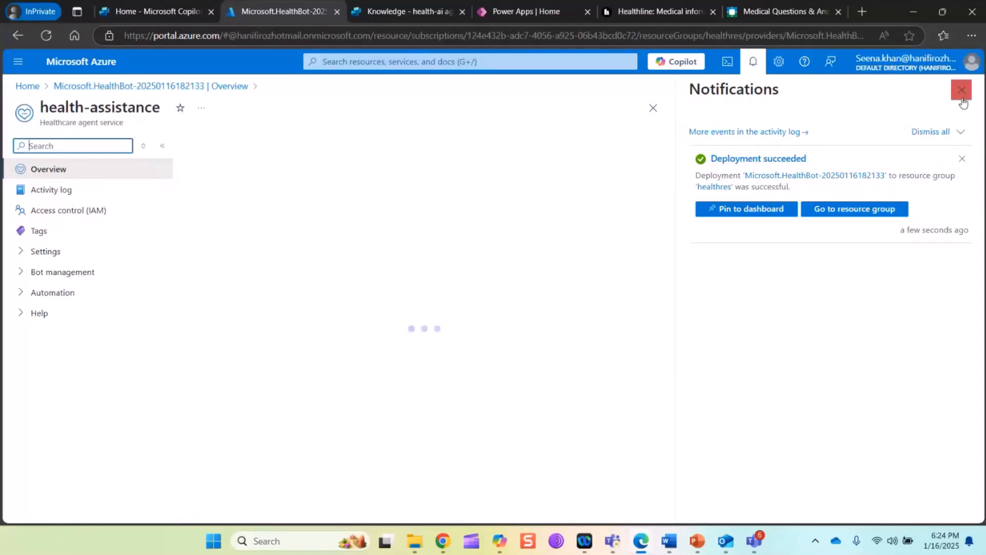
click(962, 90)
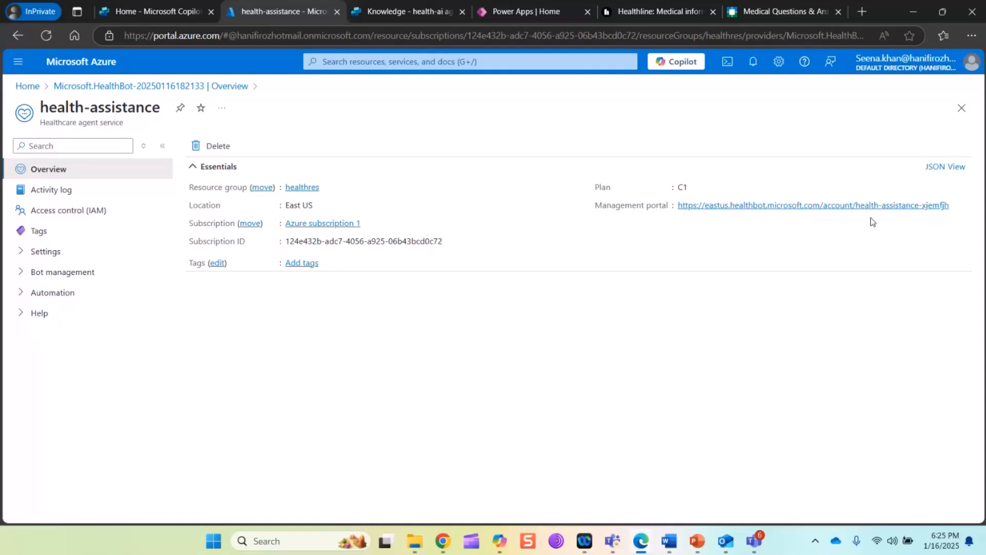
click(919, 206)
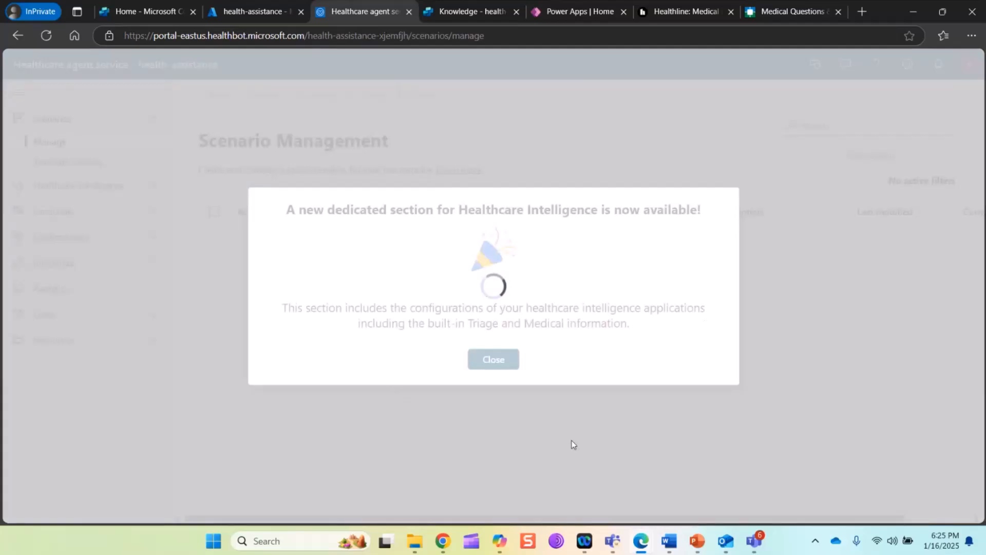
click(503, 359)
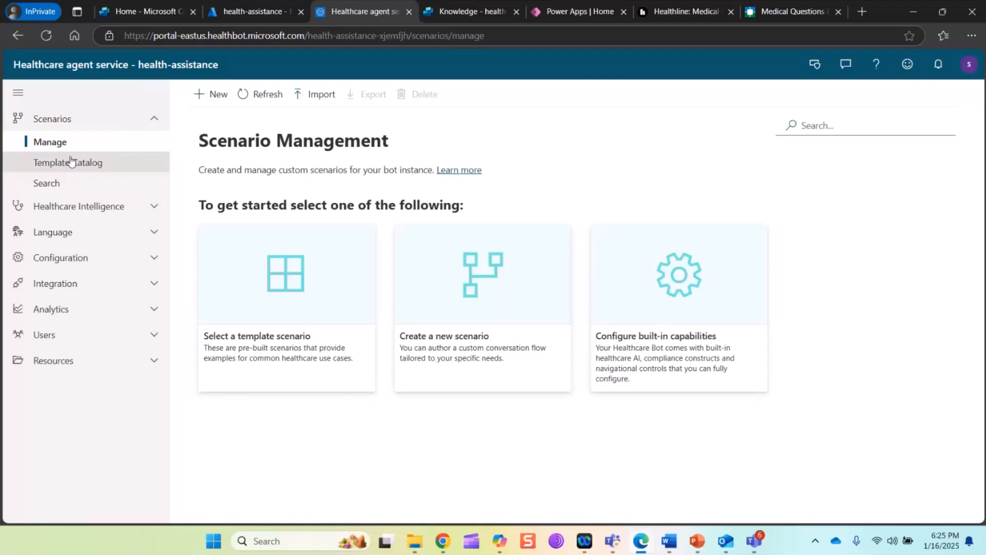
Examine the Healthcare Orchestrator settings and the list of integration channels for the bot.
click(859, 198)
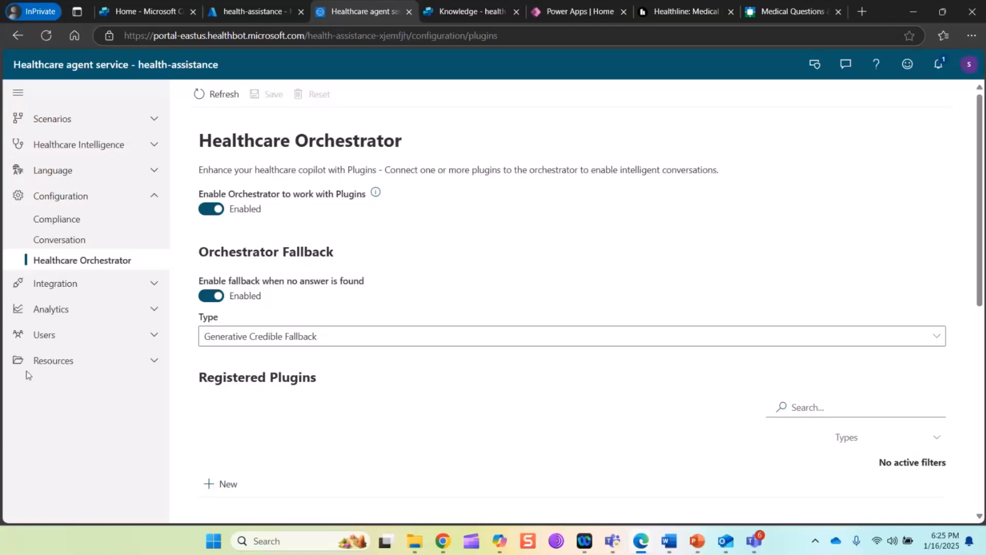
click(154, 284)
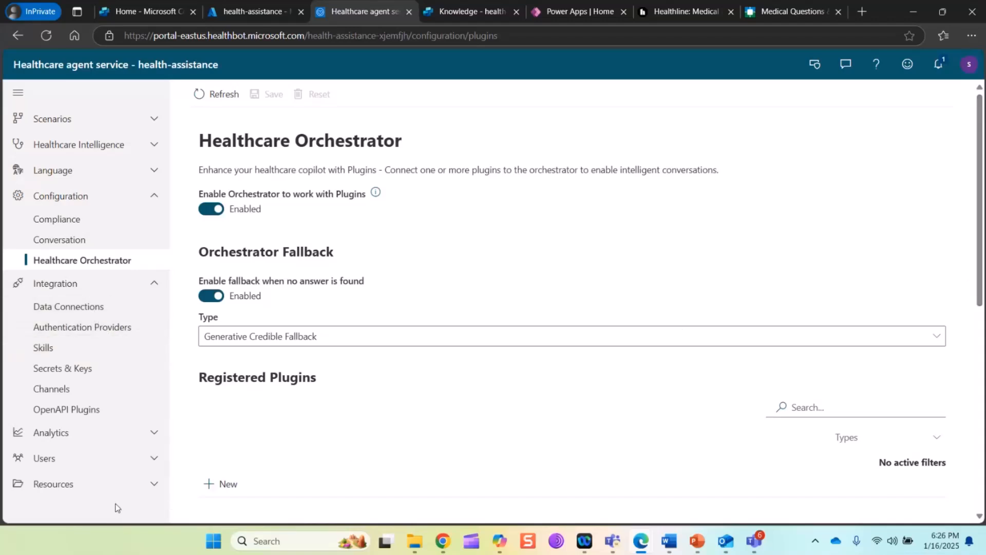
click(51, 388)
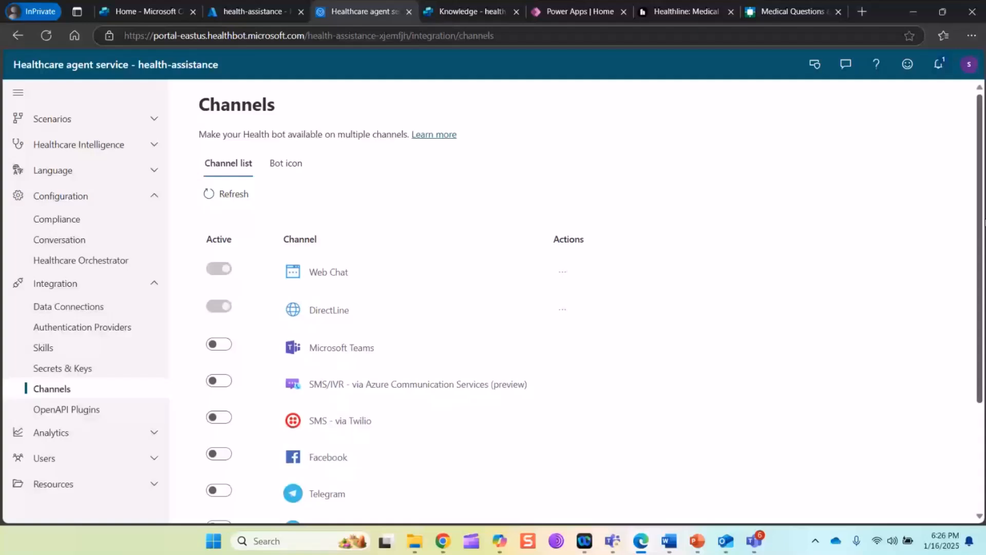
Download the Copilot Studio Connector from the healthcare agent service's information pane.
click(816, 65)
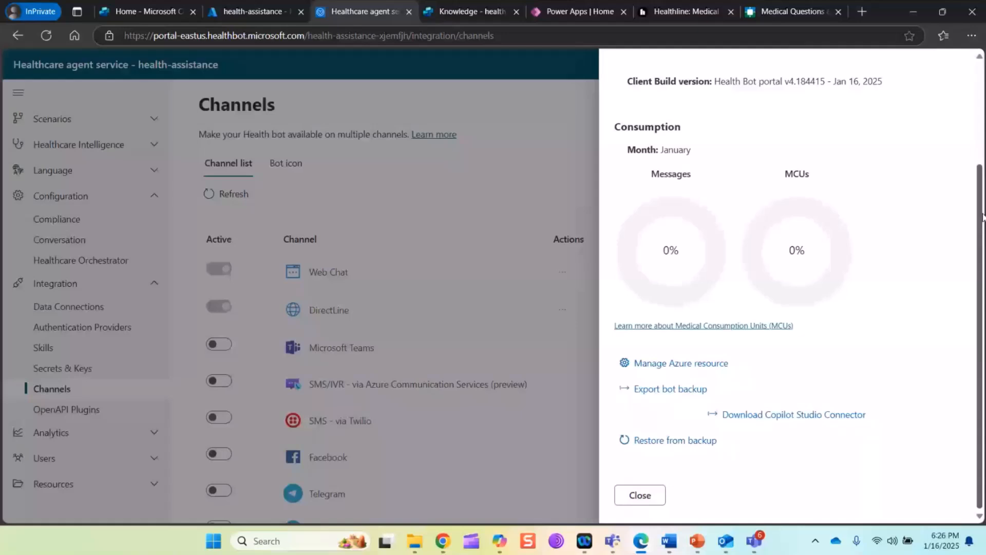
click(579, 147)
click(813, 72)
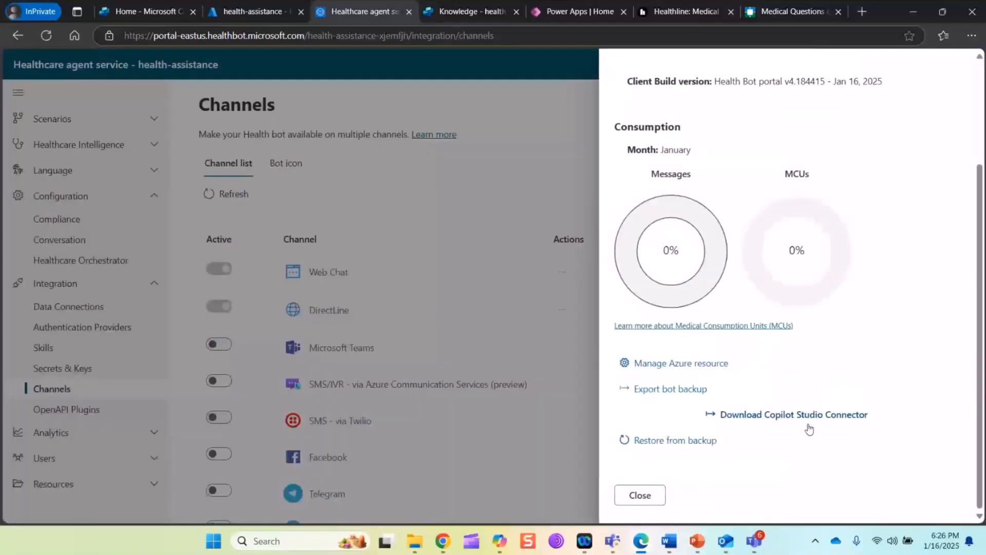
click(805, 416)
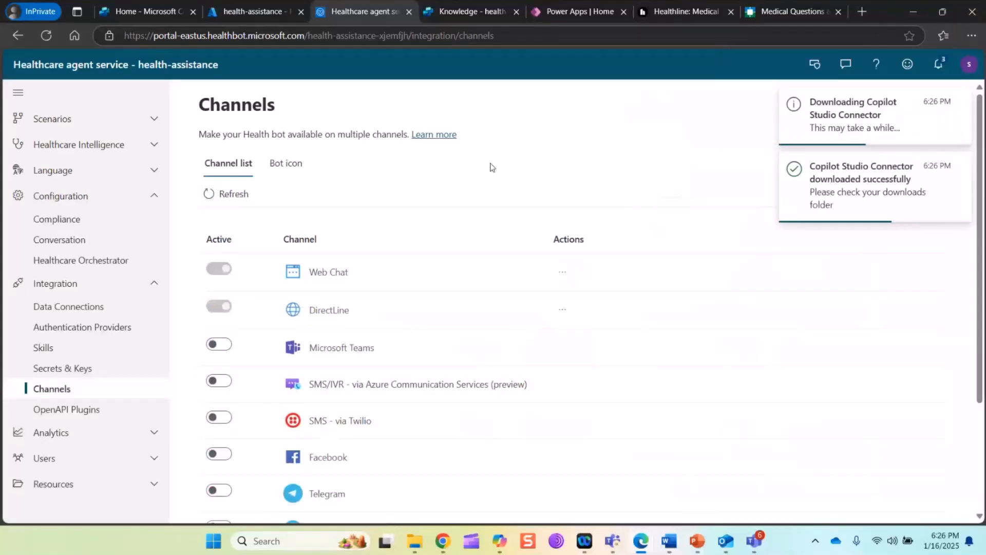
Switch to Copilot Studio and start importing a solution from the agents list in the DevEnv1 environment.
click(145, 7)
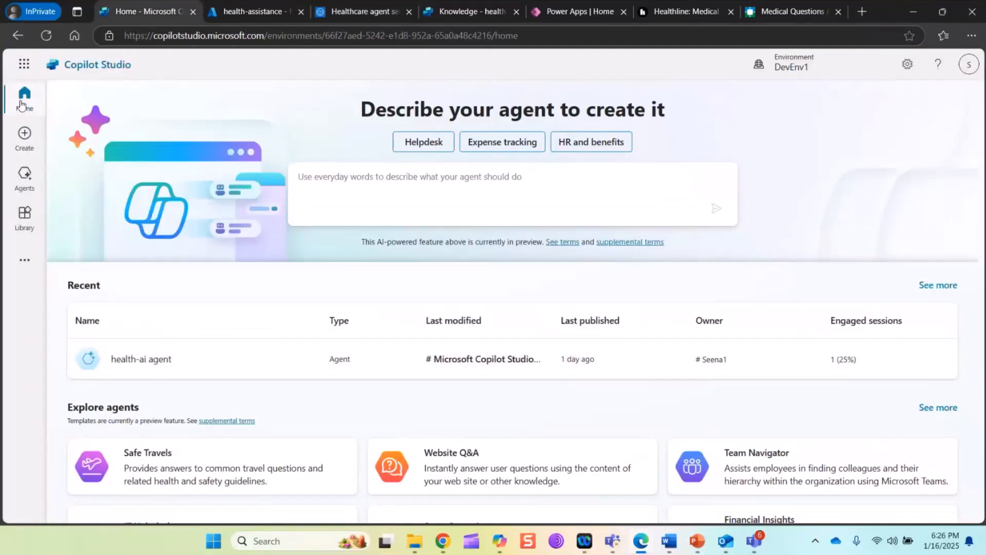
click(20, 181)
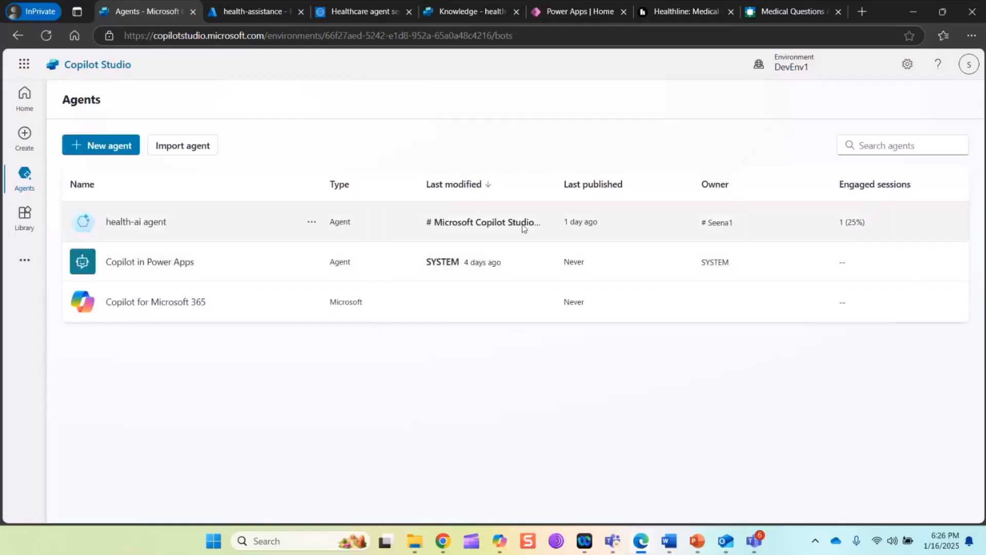
click(195, 141)
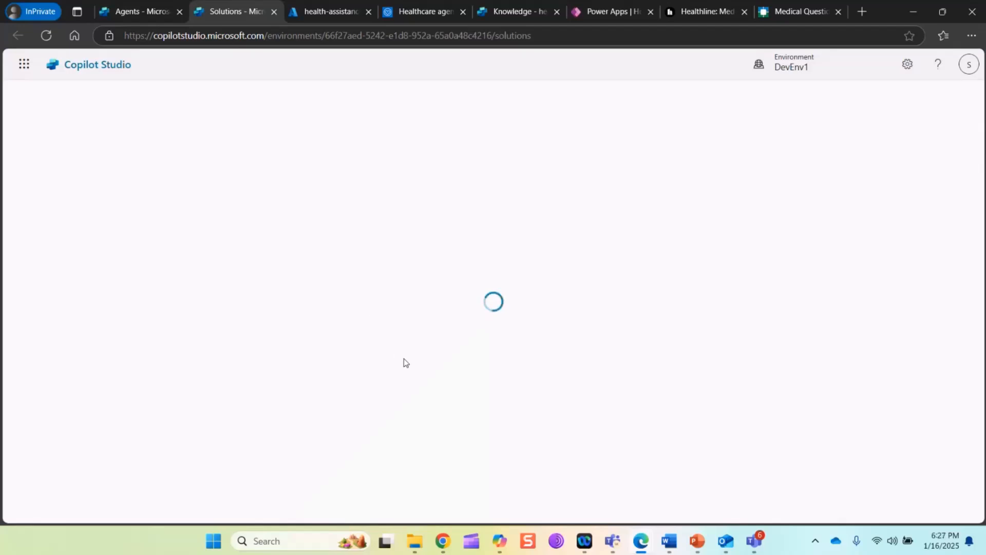
click(159, 96)
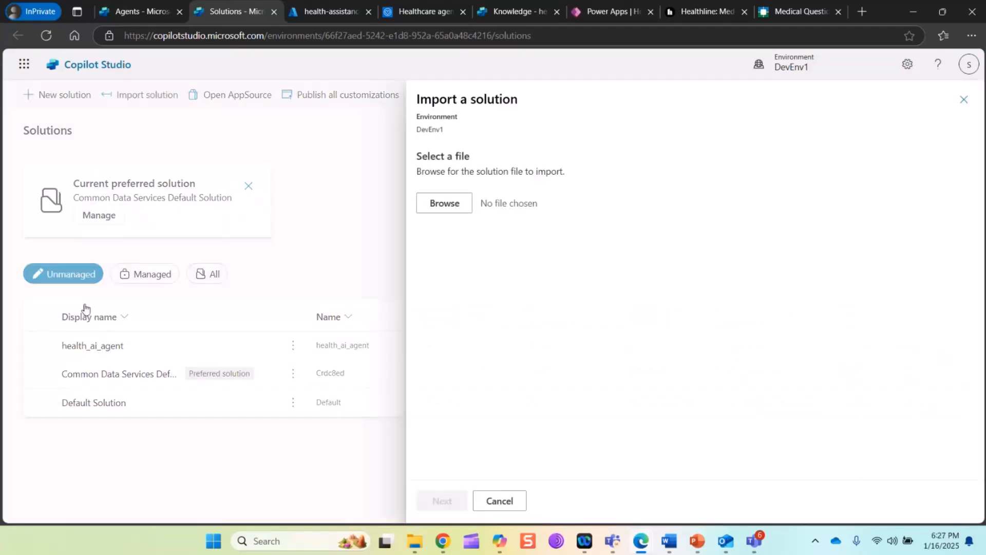
Select health-assistance-healthcare-agent-service.zip from Downloads as the solution file and proceed to its environment variables.
click(452, 208)
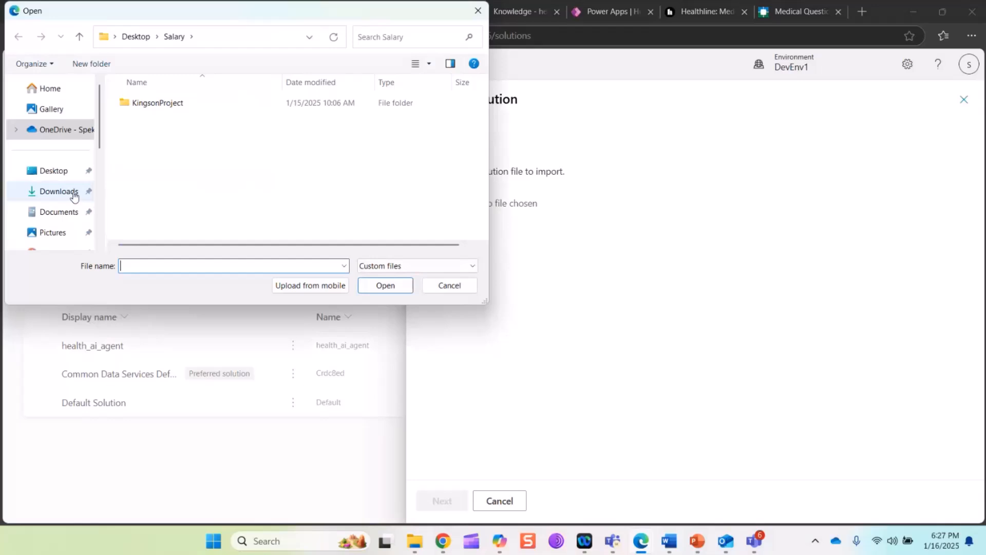
click(58, 191)
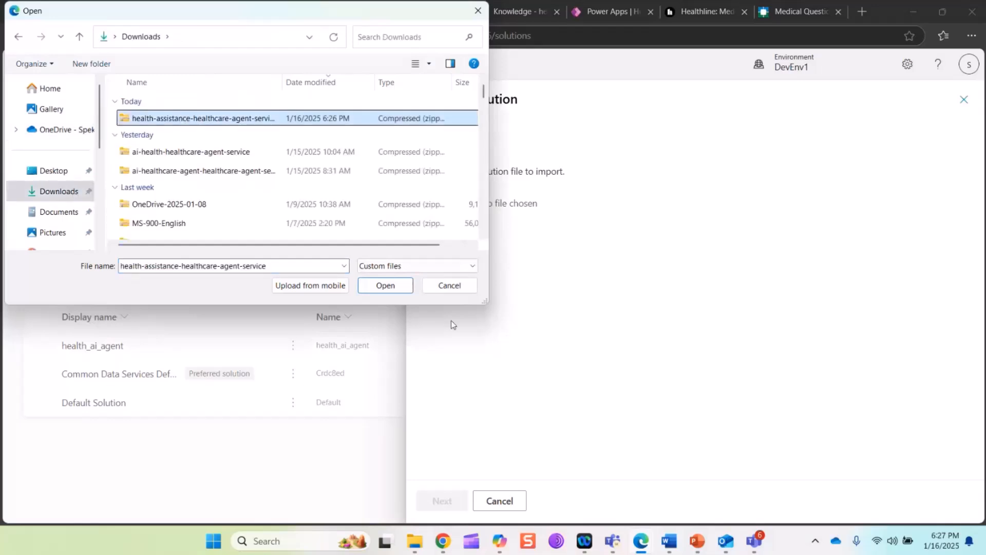
click(386, 291)
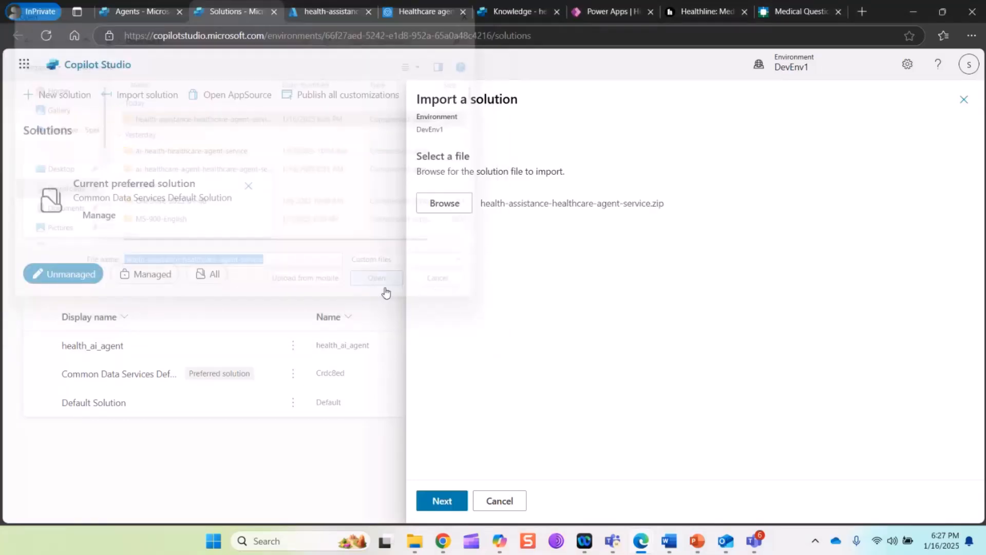
click(441, 500)
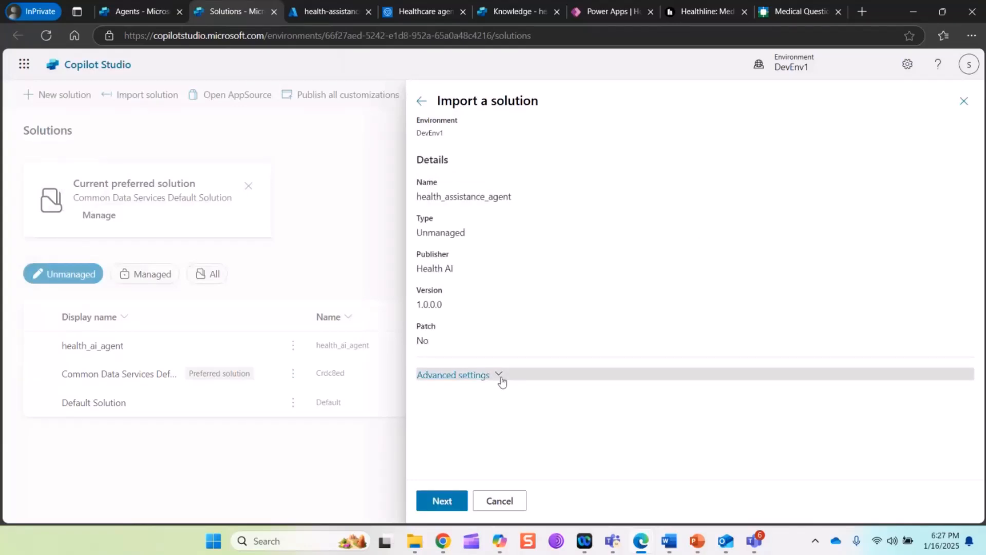
click(501, 380)
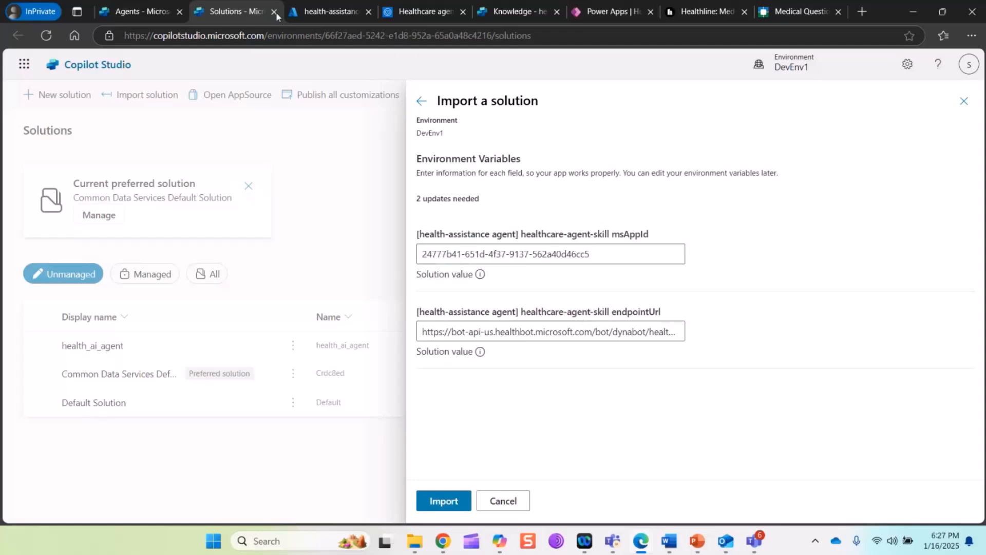
click(406, 11)
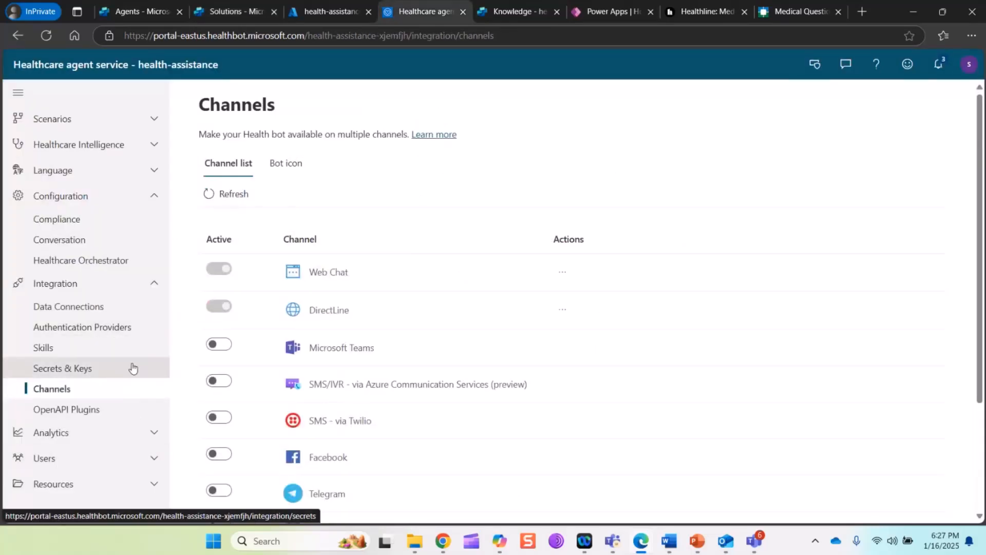
click(136, 11)
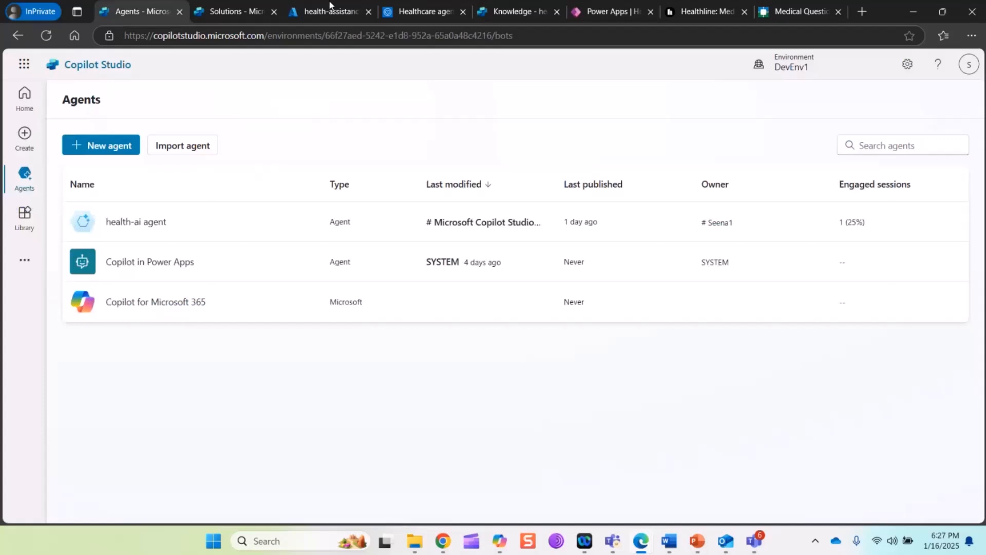
click(229, 12)
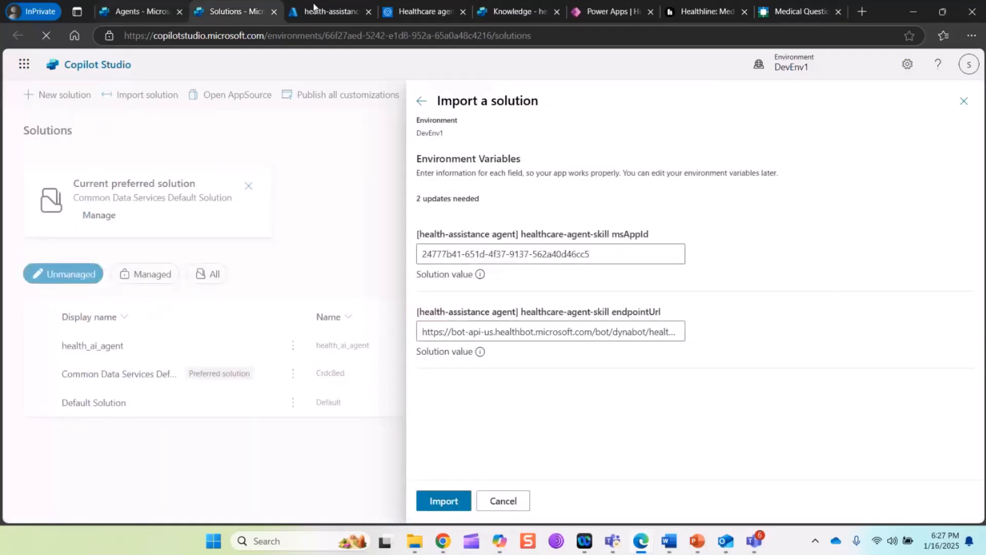
Check the Application ID in the healthcare agent service's Consume skills settings, and import the solution into DevEnv1 with its given environment variables.
click(403, 14)
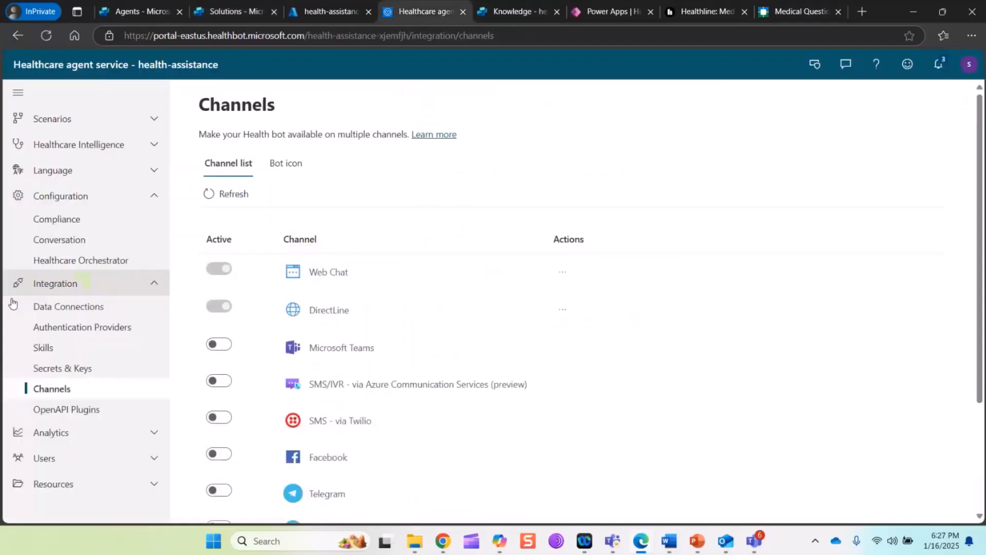
click(41, 346)
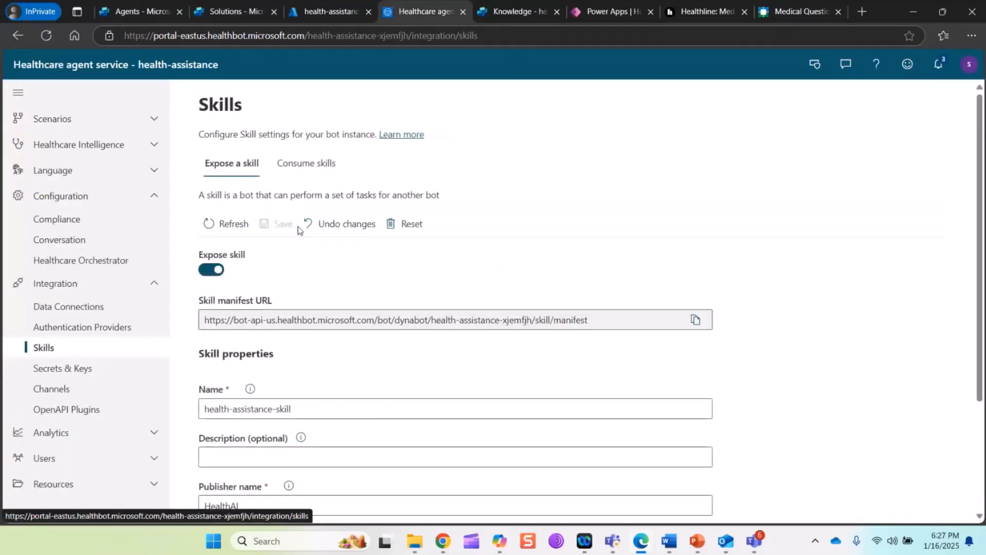
click(288, 163)
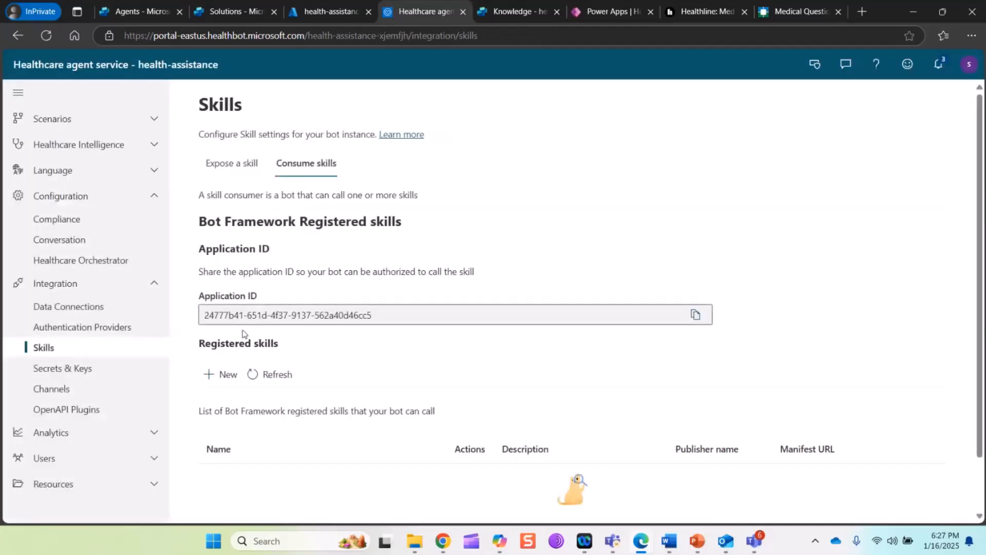
click(192, 12)
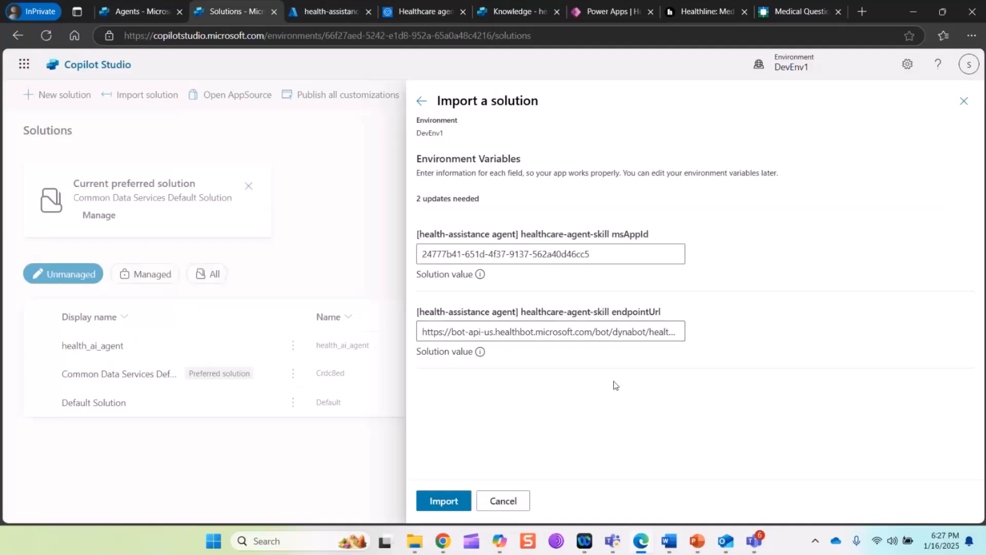
click(450, 505)
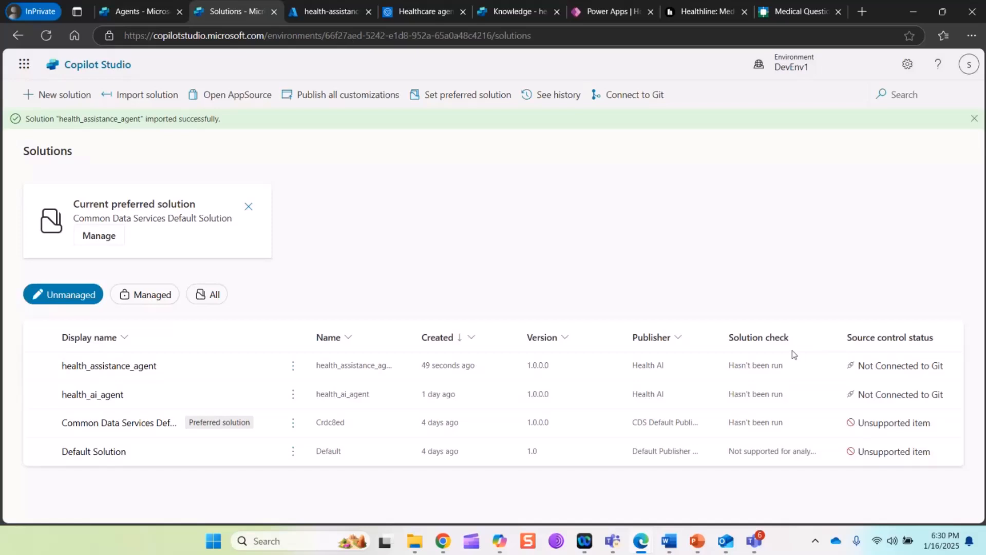
Open the health-assistance agent from the imported health_assistance_agent solution and review its overview, including knowledge, actions and topics.
click(149, 365)
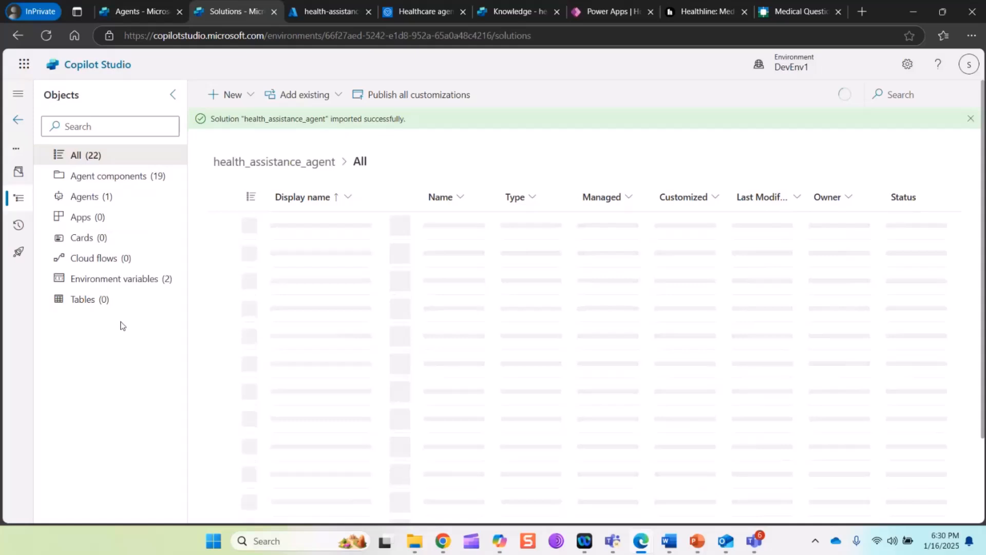
click(87, 197)
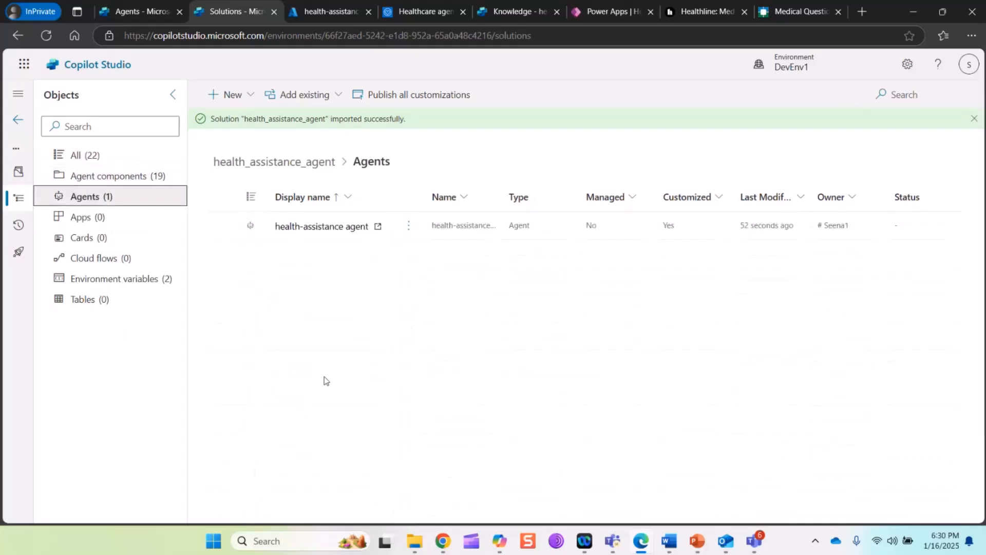
click(322, 227)
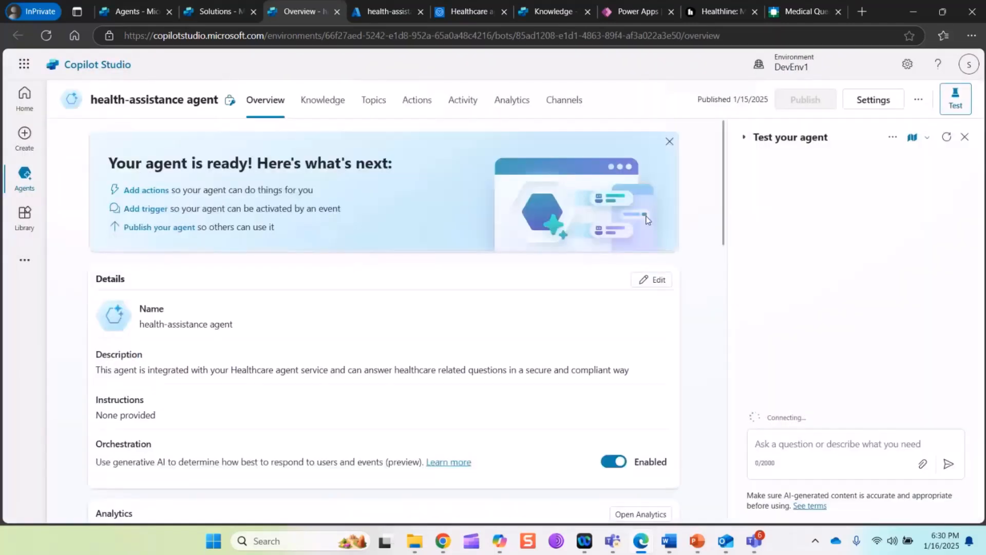
scroll(723, 159, down, 1)
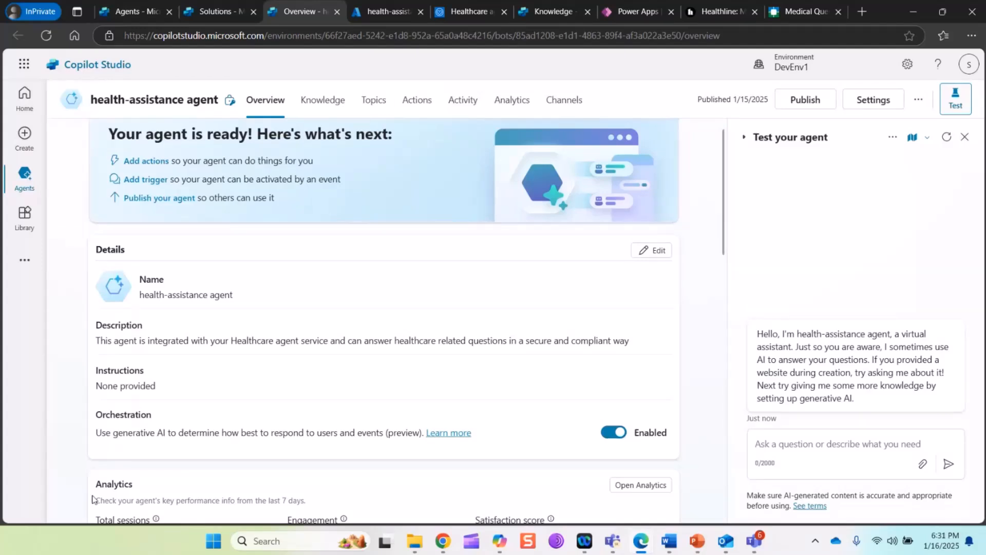
scroll(74, 404, down, 3)
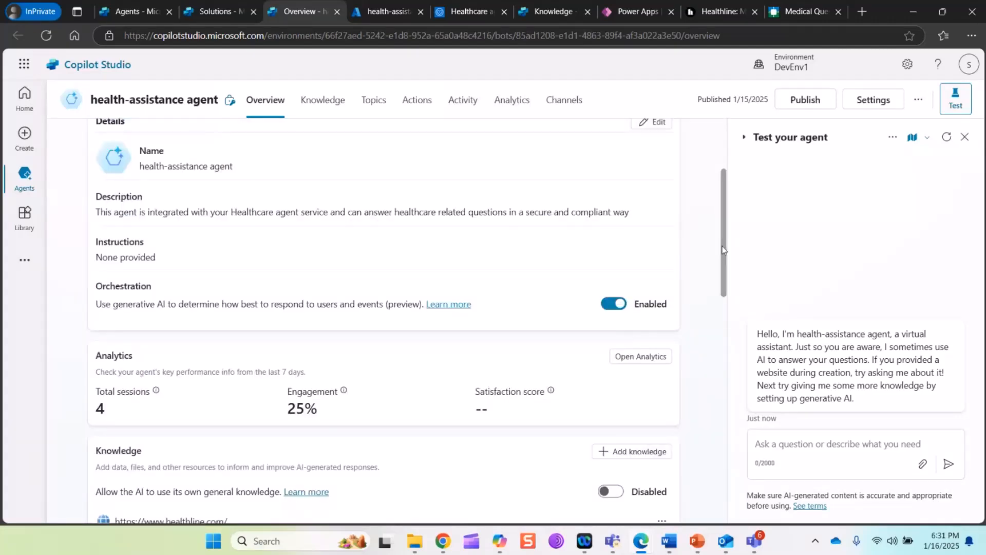
drag(722, 251, 742, 430)
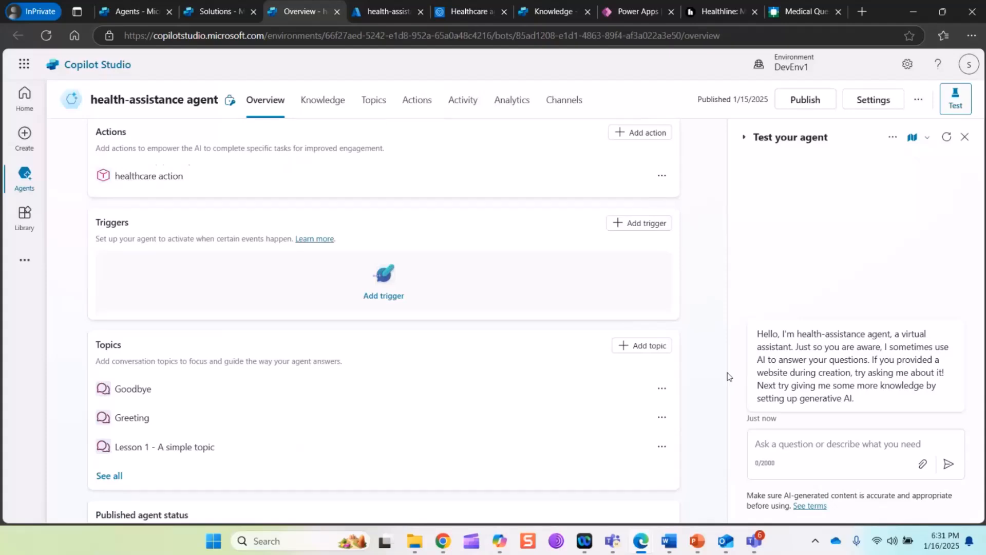
drag(727, 372, 696, 234)
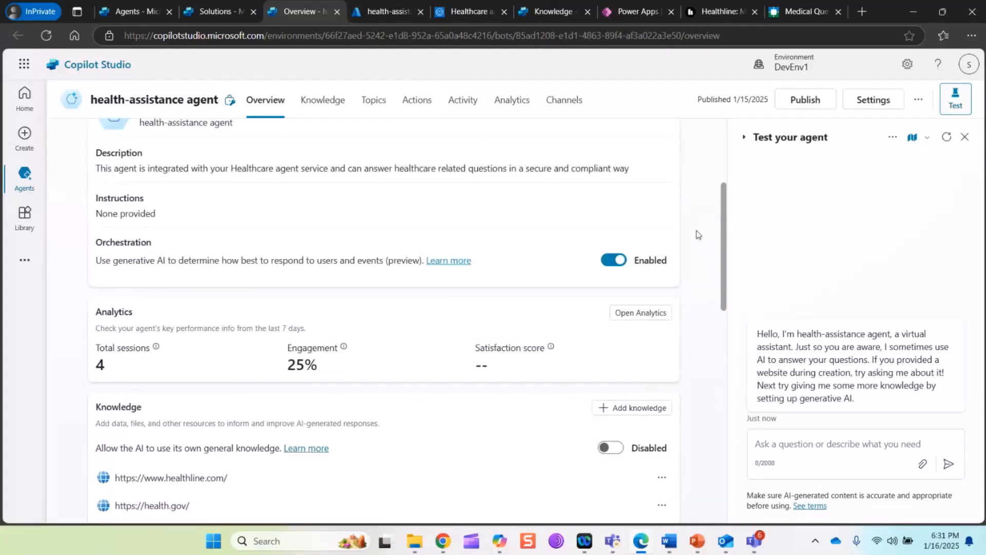
Open the Conversation Start topic and delete the sentence "Next try giving me some more knowledge by setting up generative AI." from its message.
click(377, 106)
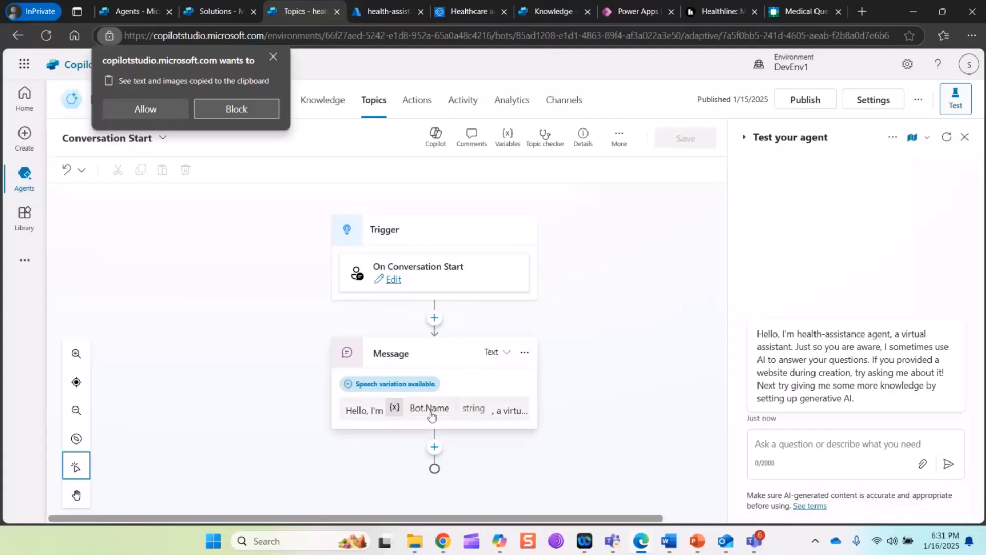
click(517, 414)
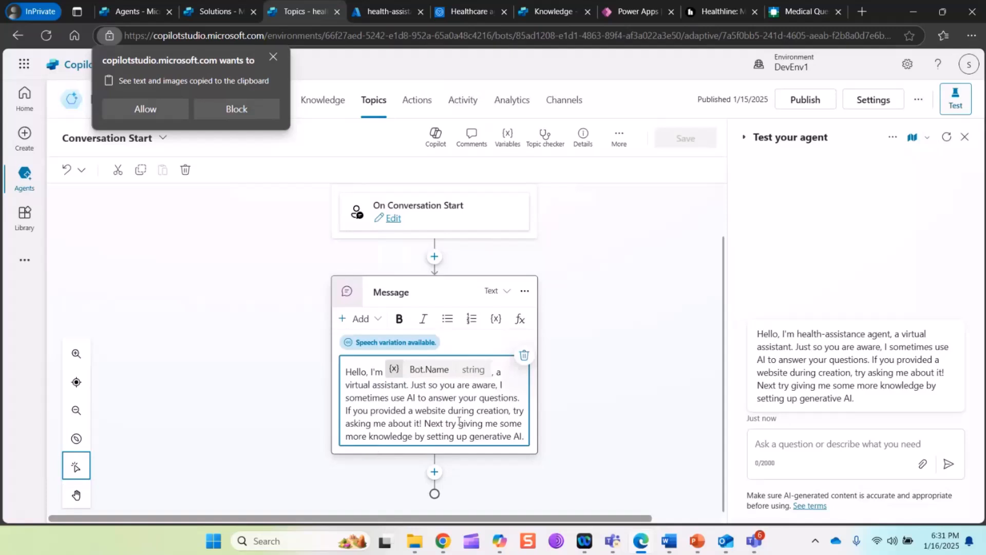
drag(427, 426, 526, 442)
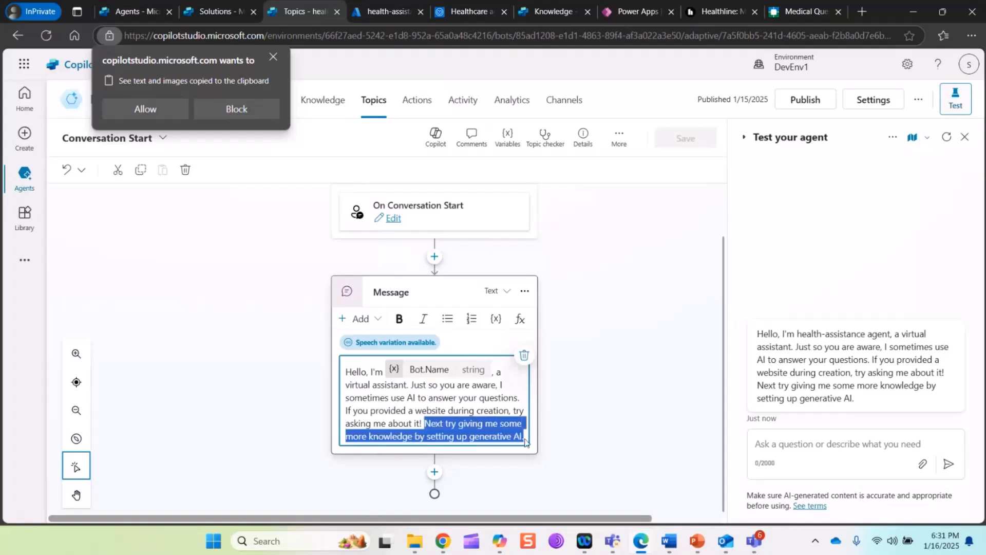
key(BackSpace)
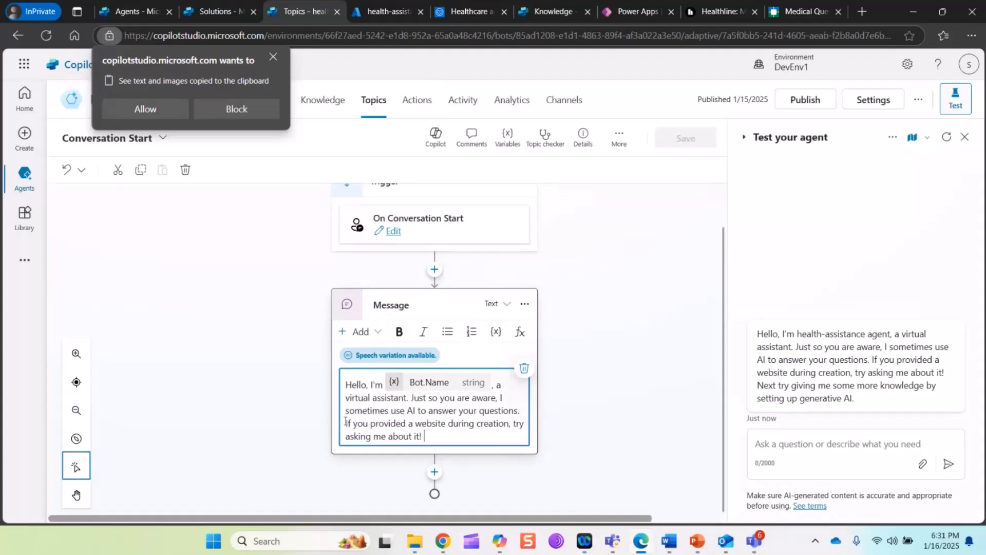
Replace the message's website sentence with "I am here to assist you by giving some answers to your questions." and save the topic.
drag(346, 422, 439, 434)
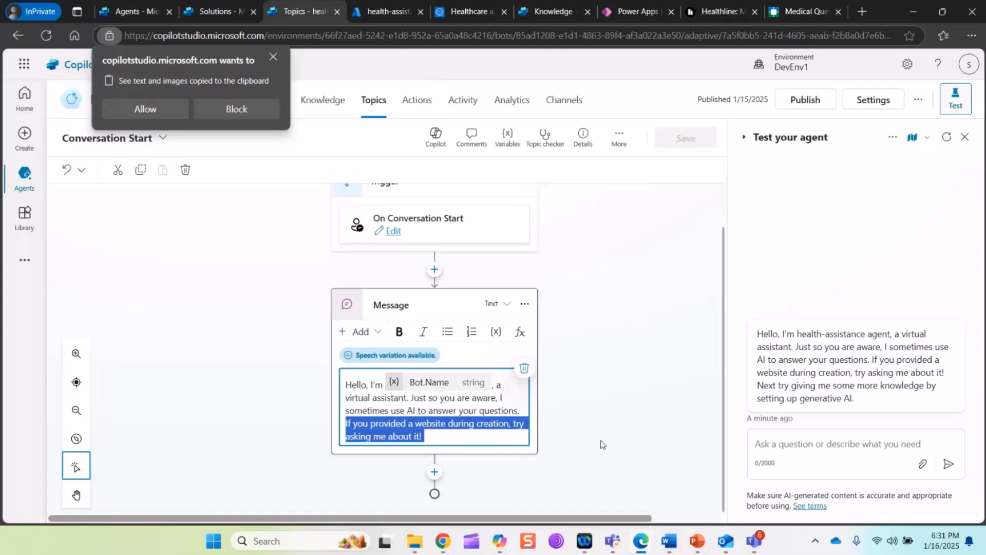
text(I am here)
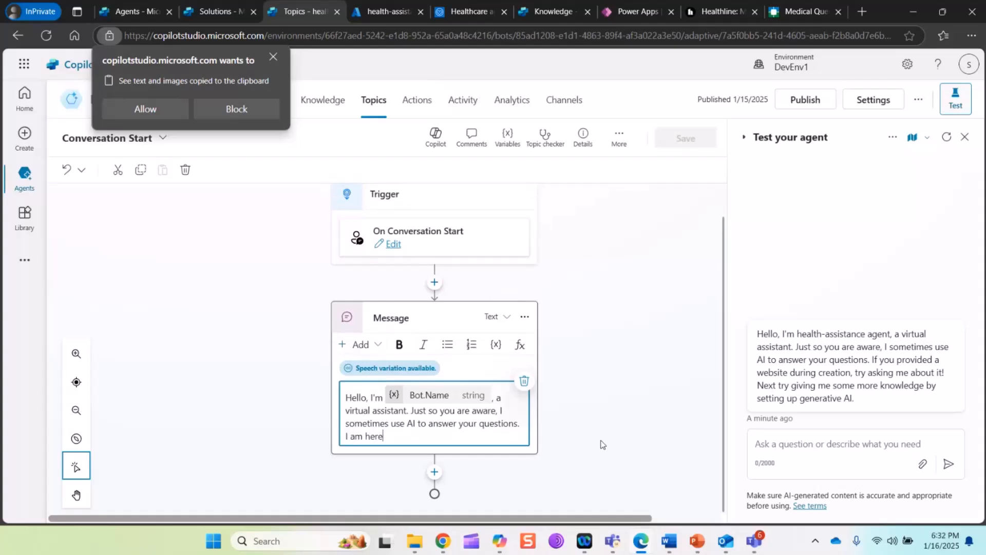
text( to assist you by giving some a)
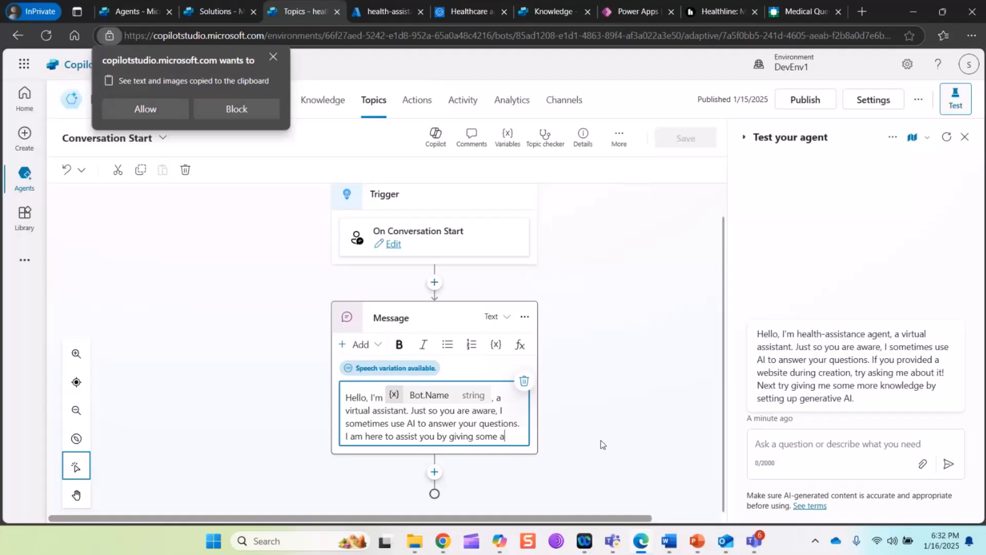
text(nswers to you)
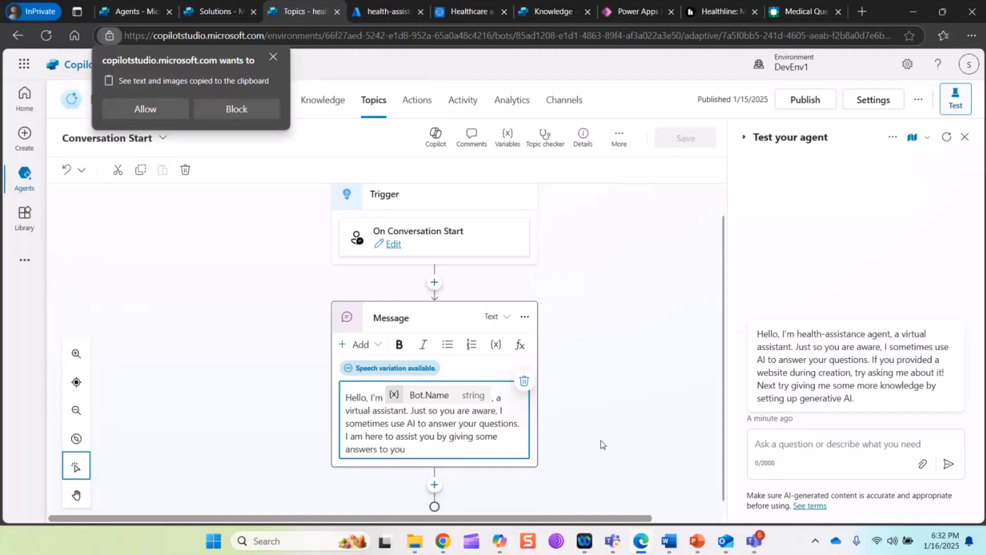
text(r questions.)
scroll(640, 314, down, 1)
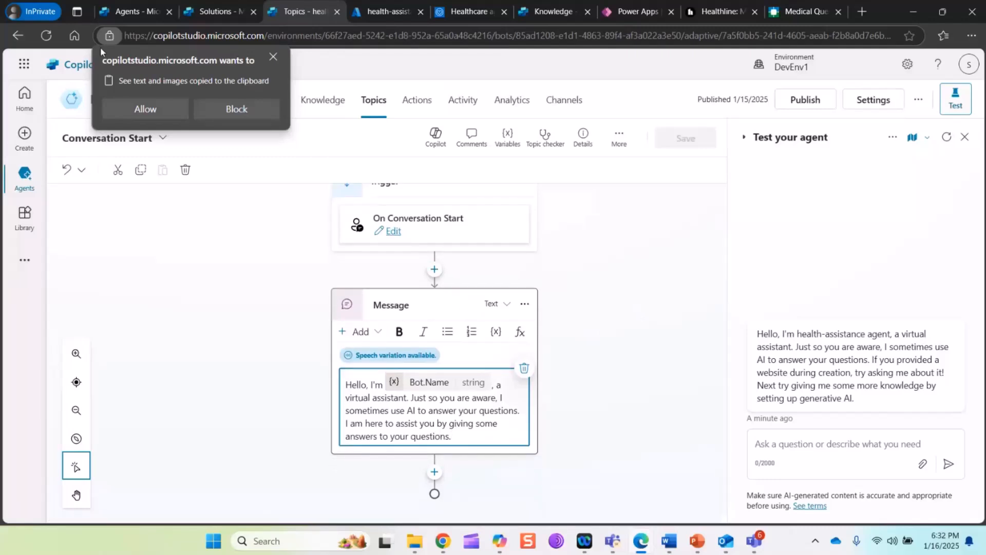
click(266, 63)
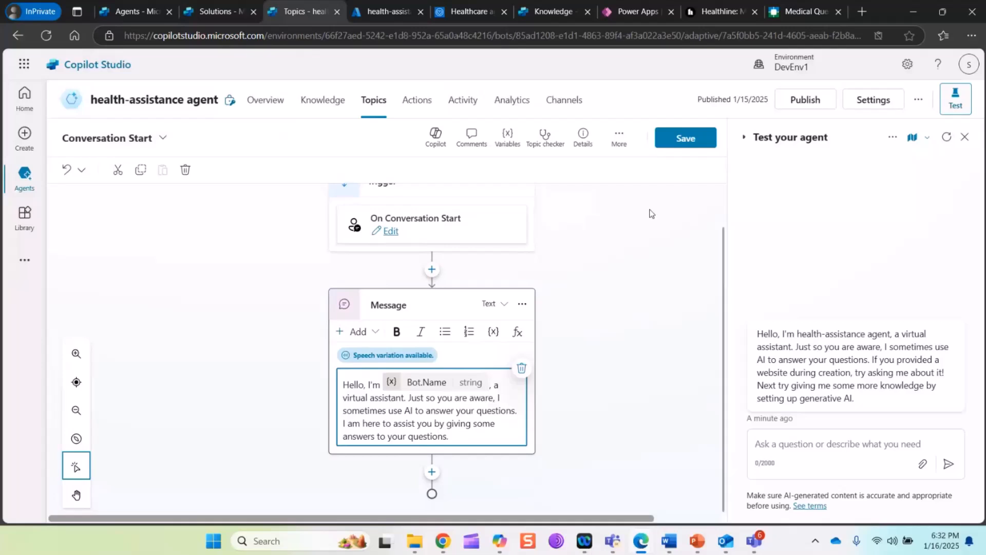
key(ctrl+s)
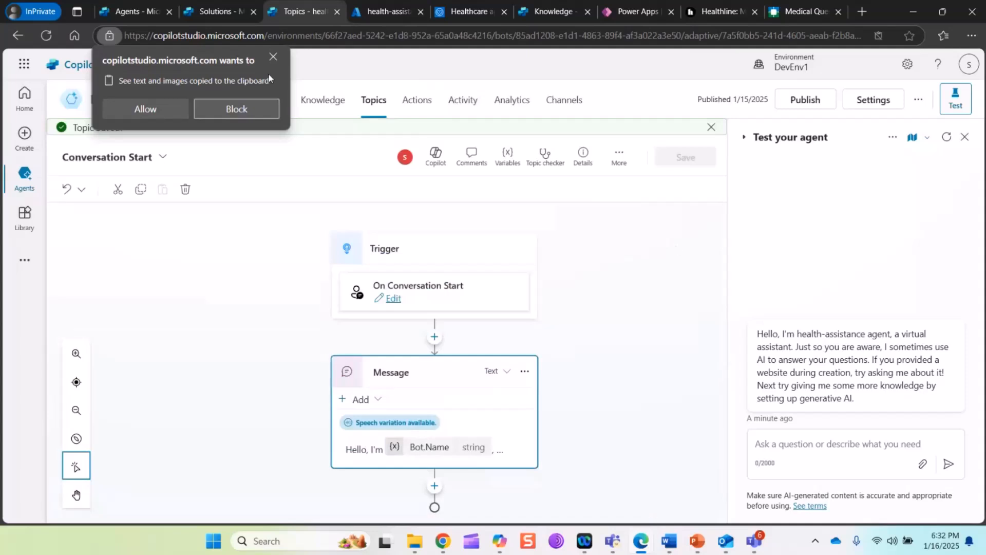
click(272, 58)
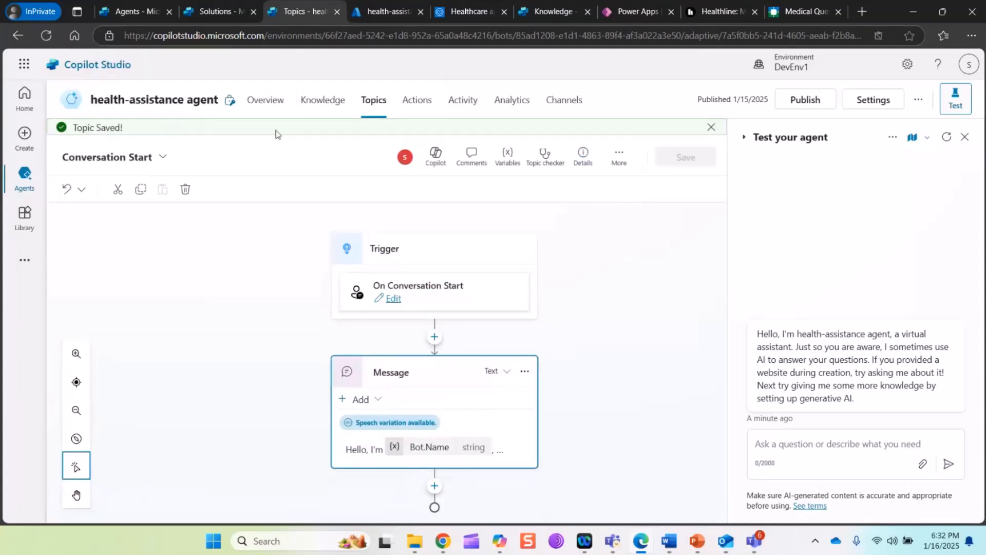
Open the On Error topic and insert a Create generative answers node directly below All other conditions.
click(162, 157)
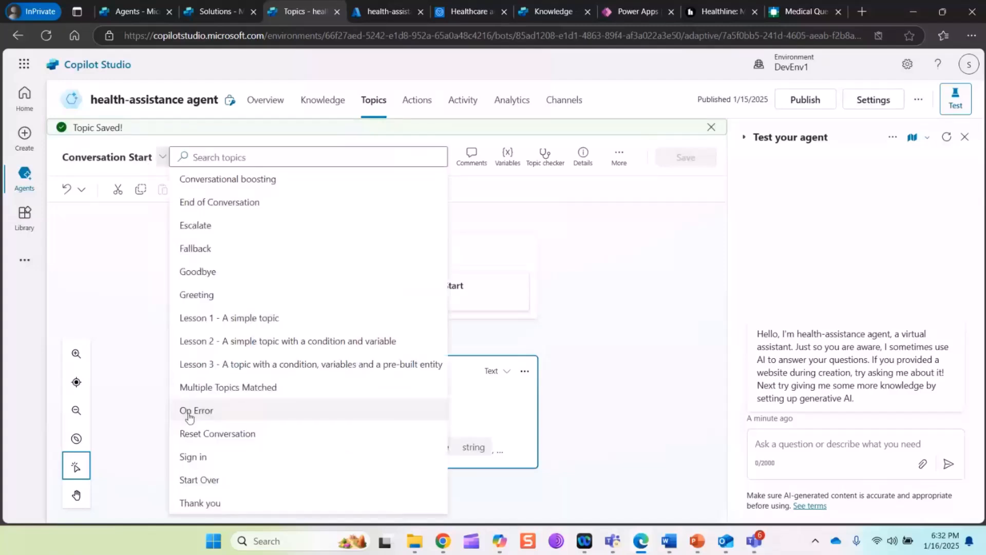
click(189, 411)
scroll(725, 293, down, 3)
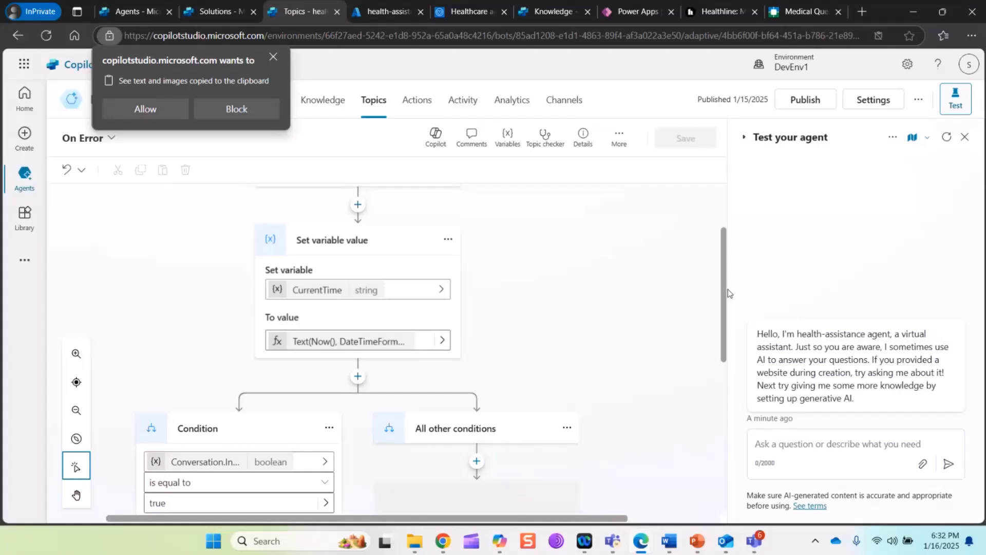
drag(728, 293, 714, 382)
scroll(712, 382, up, 2)
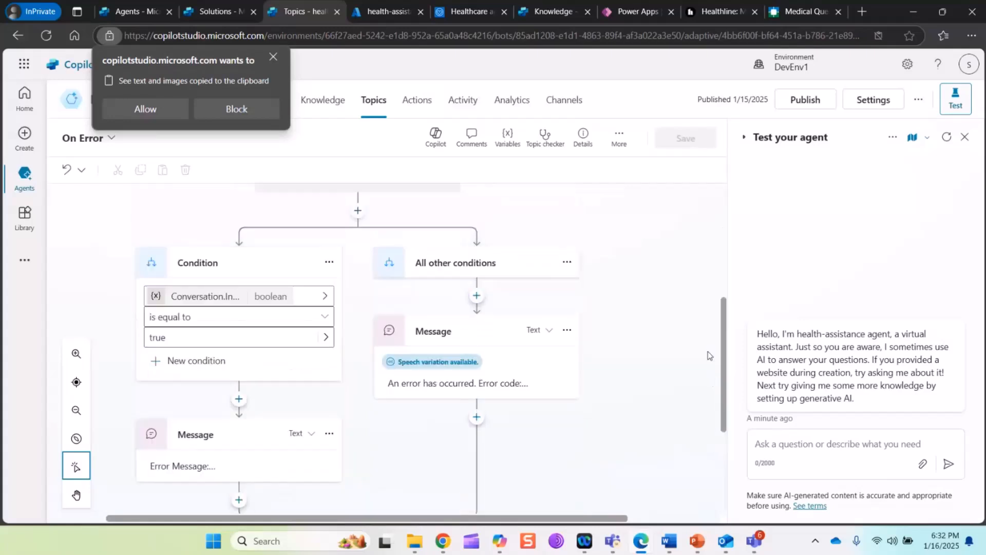
click(477, 296)
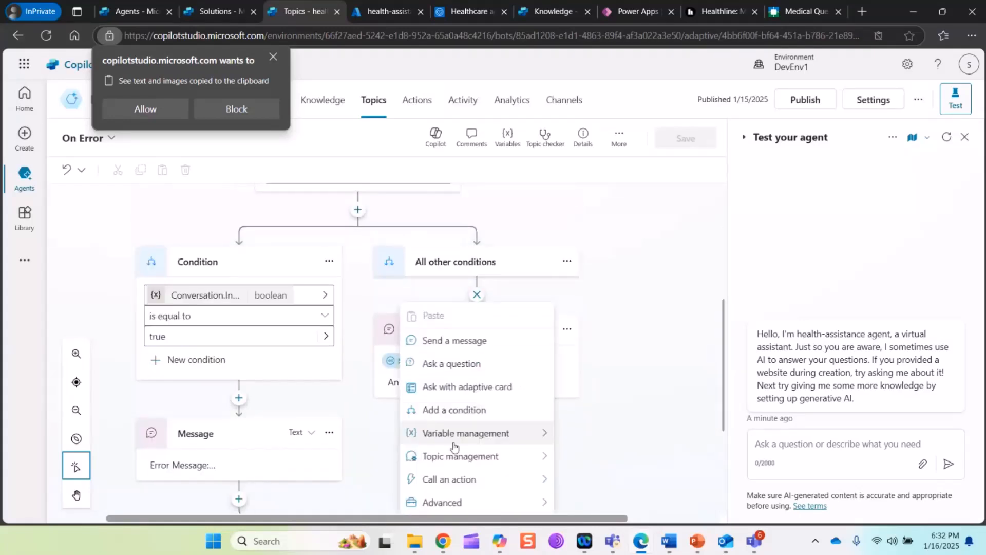
mouse_move(442, 502)
click(612, 393)
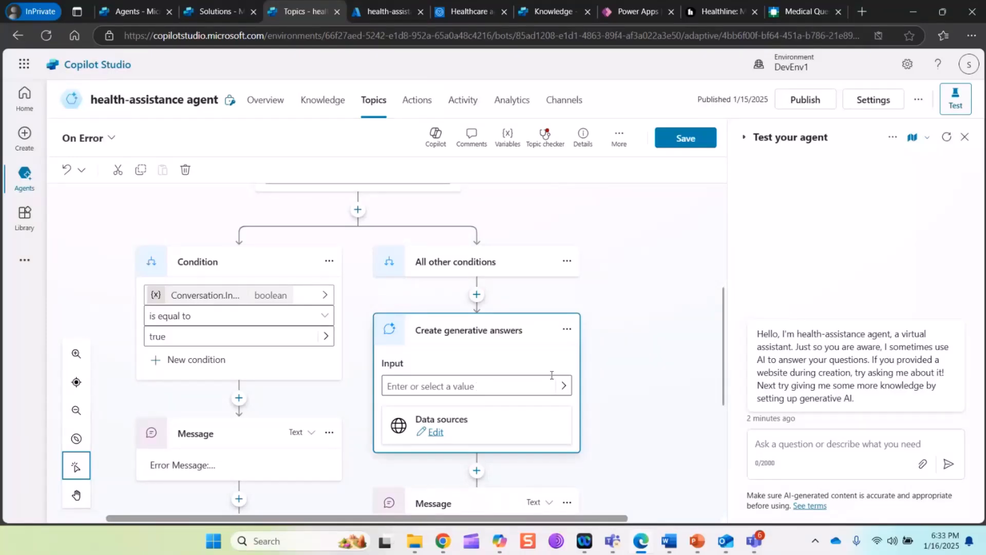
Set the input of the Create generative answers node to a system variable.
click(563, 385)
click(656, 352)
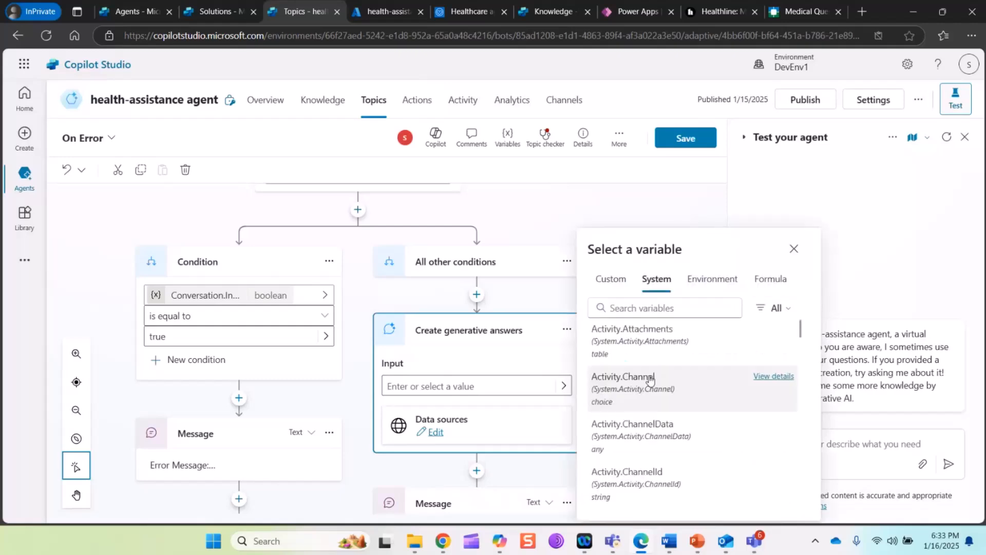
scroll(663, 408, down, 10)
click(671, 412)
Open the data sources of the Create generative answers node and search the web for "healthcare sites" in a new browser tab.
click(435, 431)
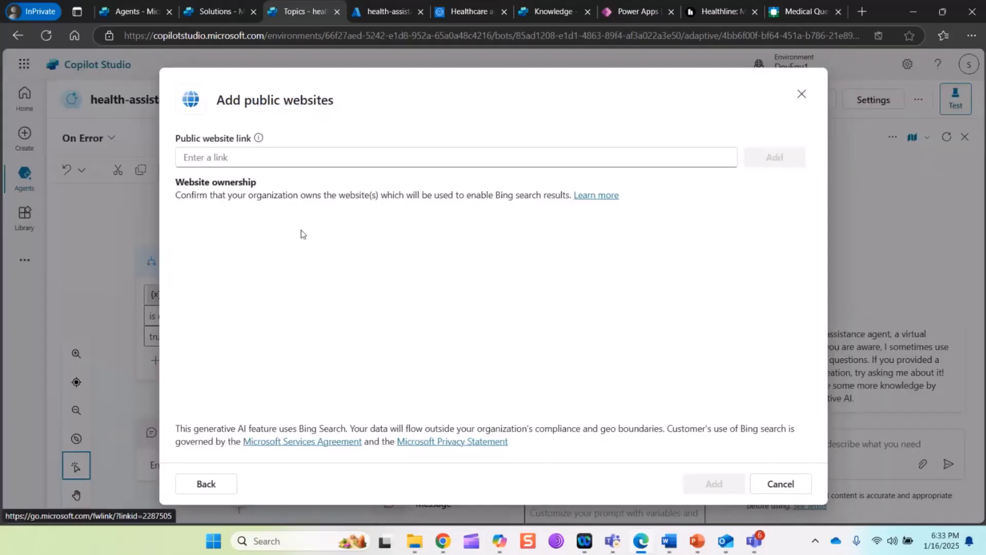
key(ctrl+t)
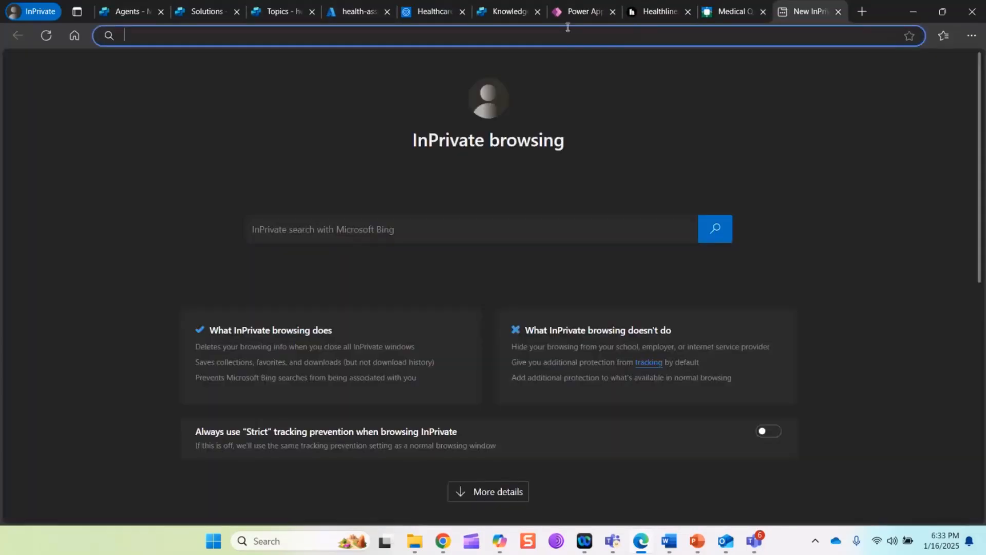
text(healtcare)
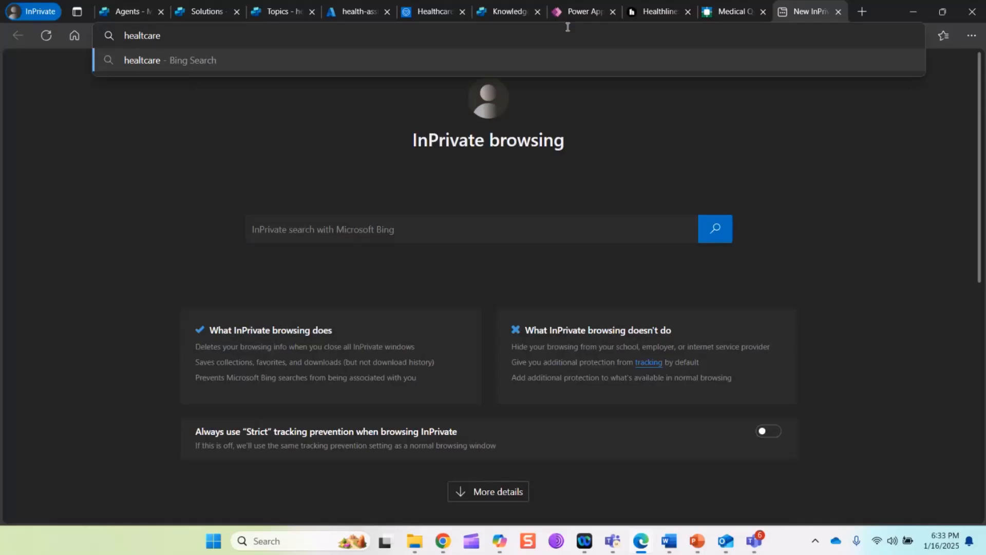
key(BackSpace)
key(BackSpace)
key(BackSpace)
key(BackSpace)
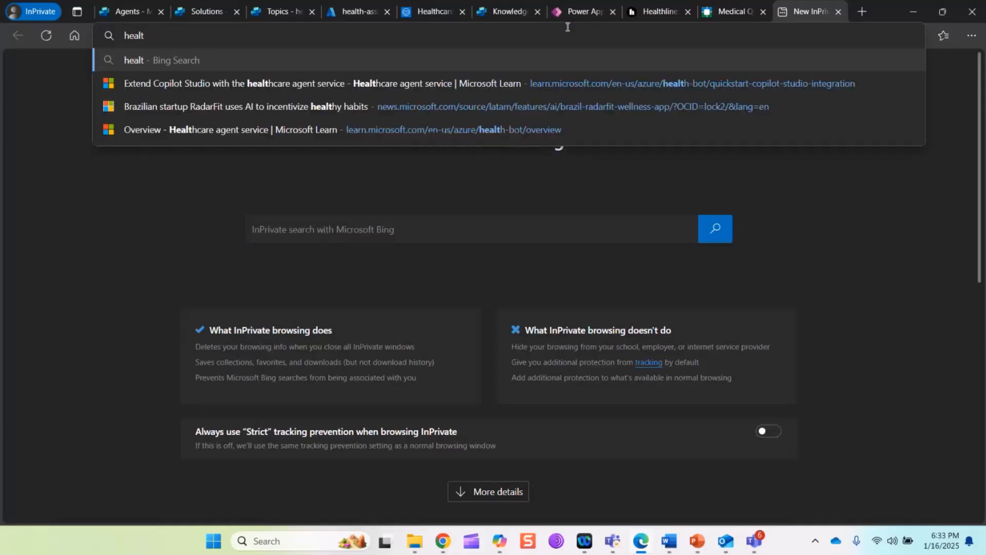
text(hcare)
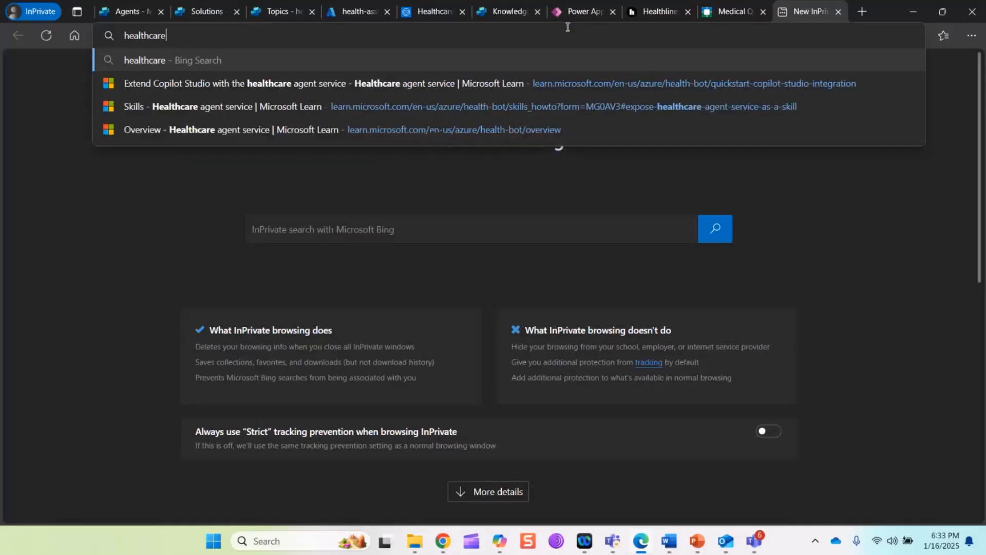
text( sites)
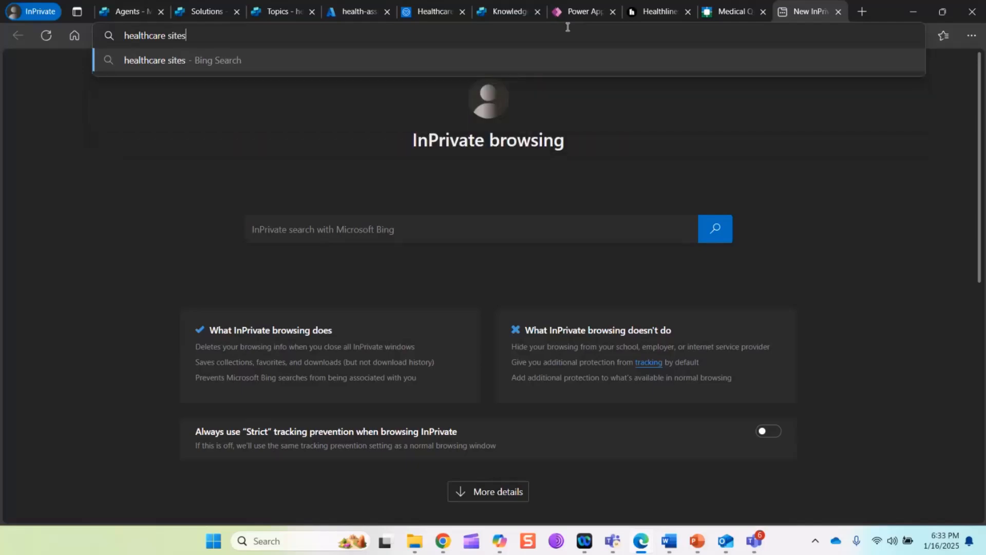
key(Return)
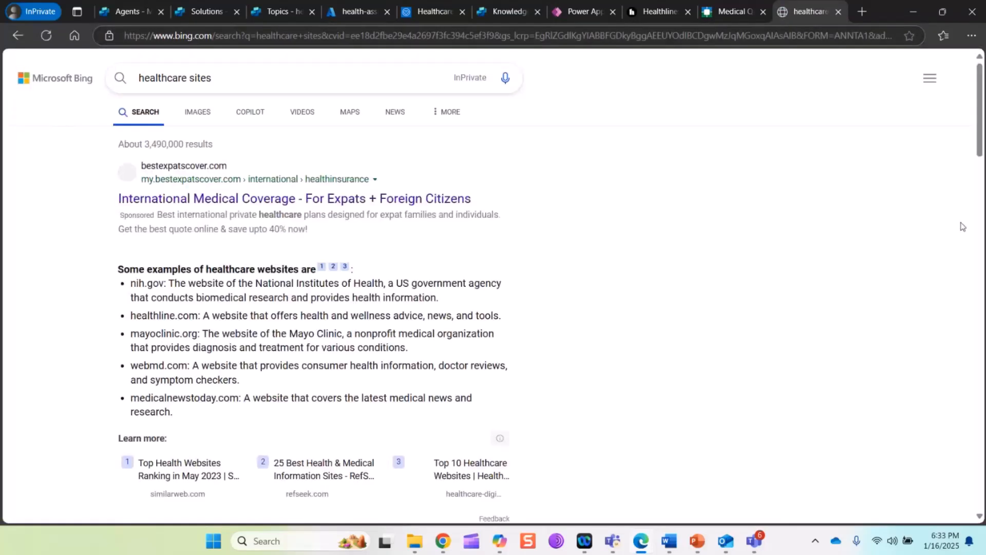
Look through the healthcare site results and open the "International Medical Coverage - For Expats + Foreign Citizens" page in a separate tab.
scroll(459, 358, down, 3)
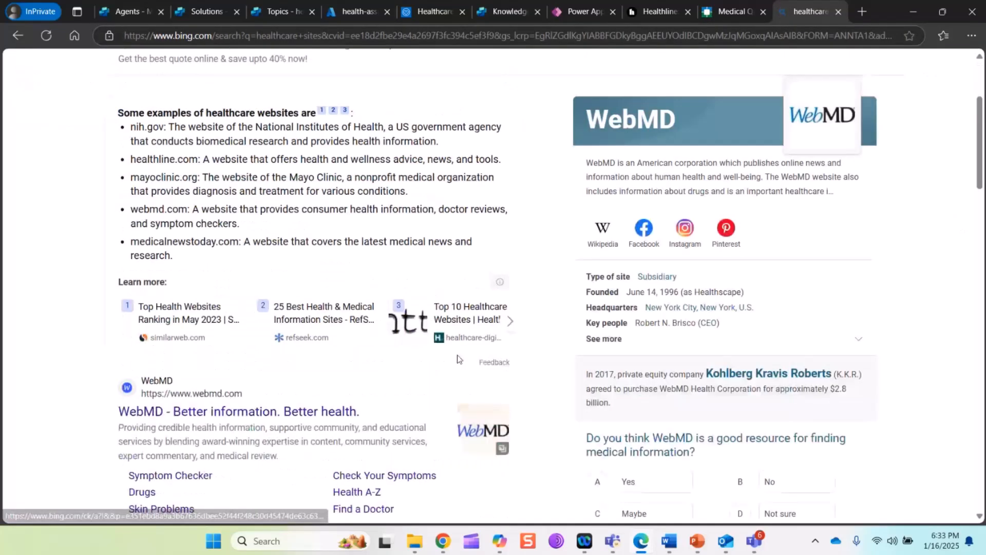
scroll(459, 358, down, 3)
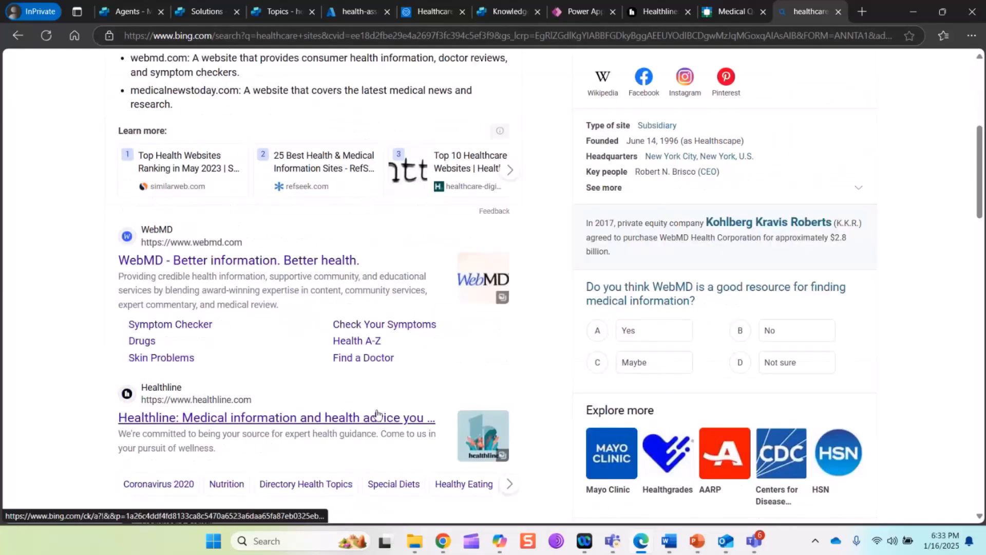
scroll(329, 342, up, 3)
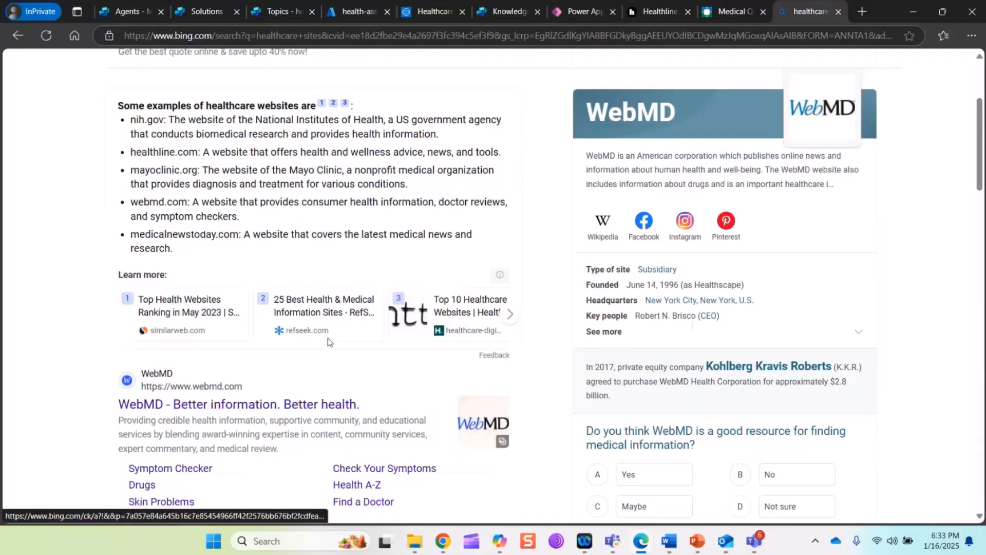
scroll(329, 342, up, 3)
right_click(433, 201)
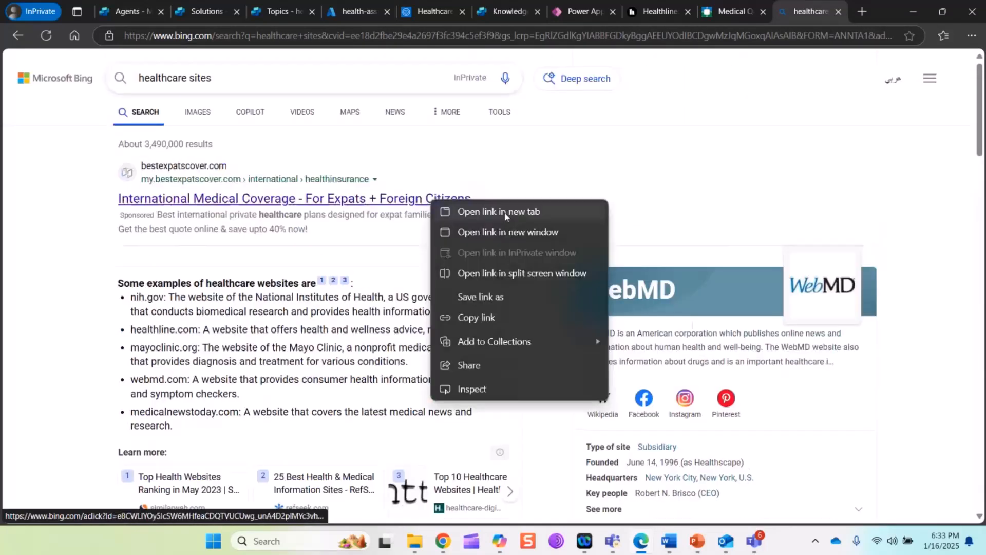
click(506, 211)
click(813, 13)
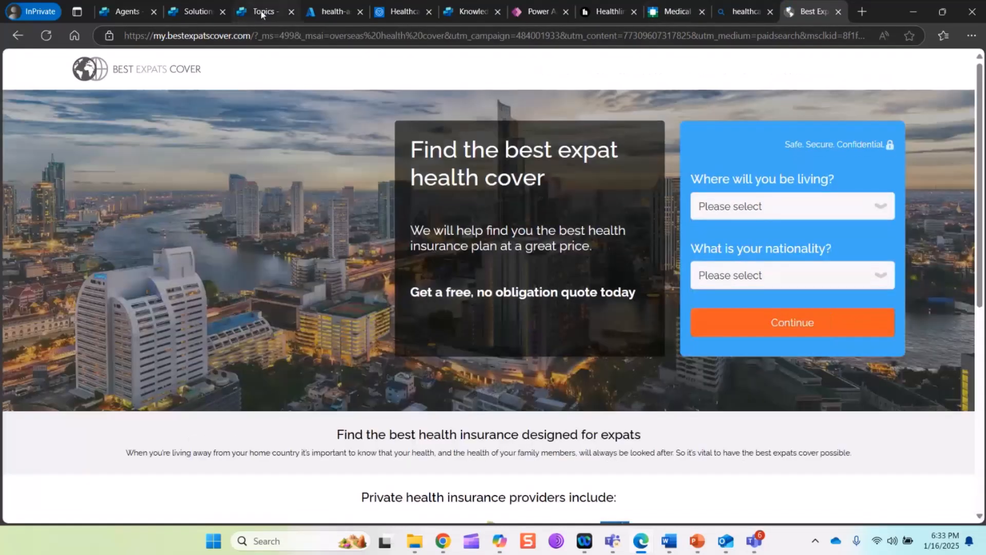
click(262, 14)
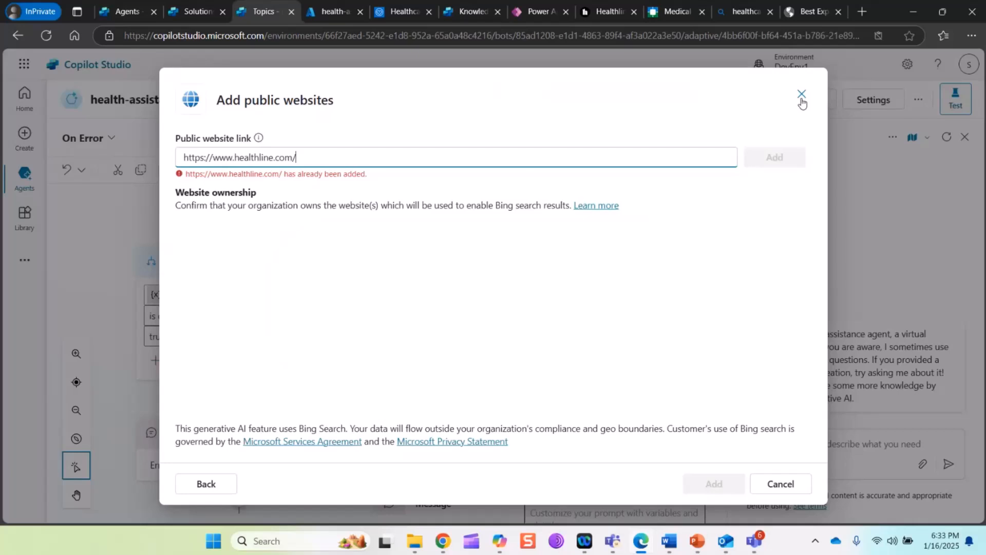
click(801, 97)
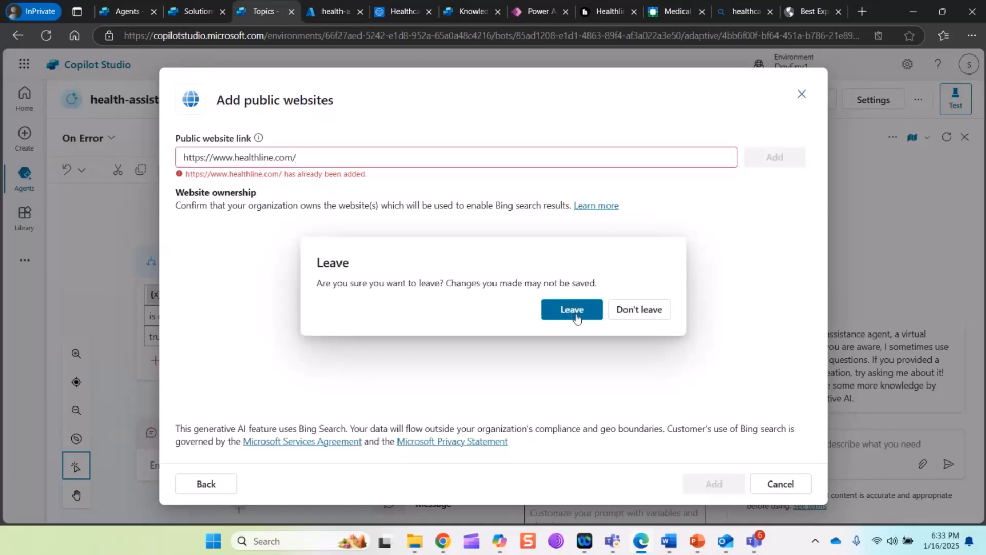
click(576, 315)
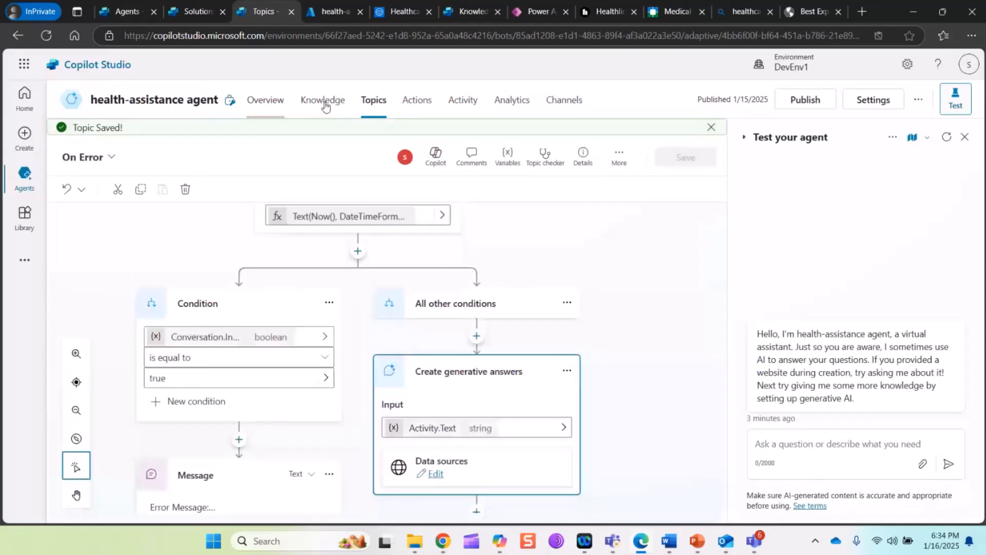
click(325, 104)
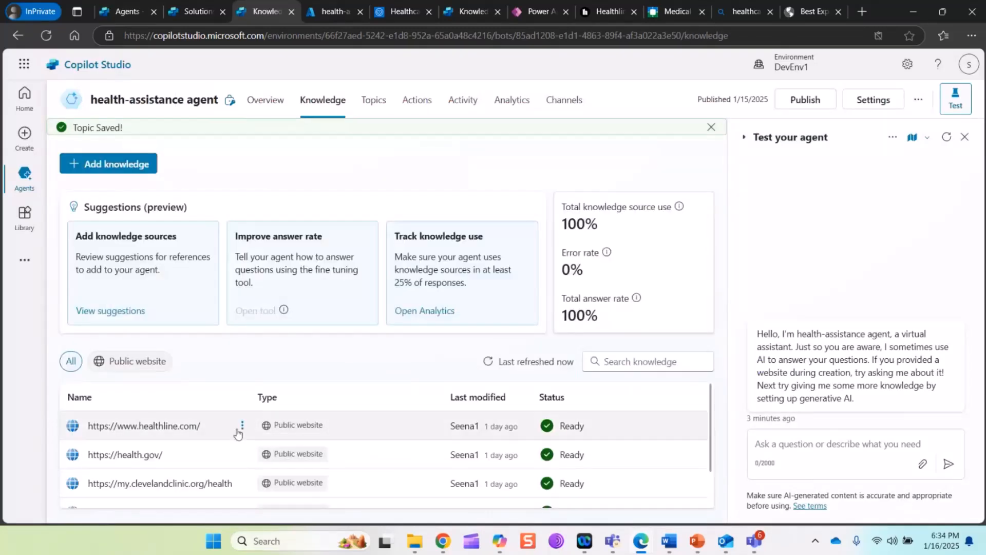
click(242, 426)
click(261, 381)
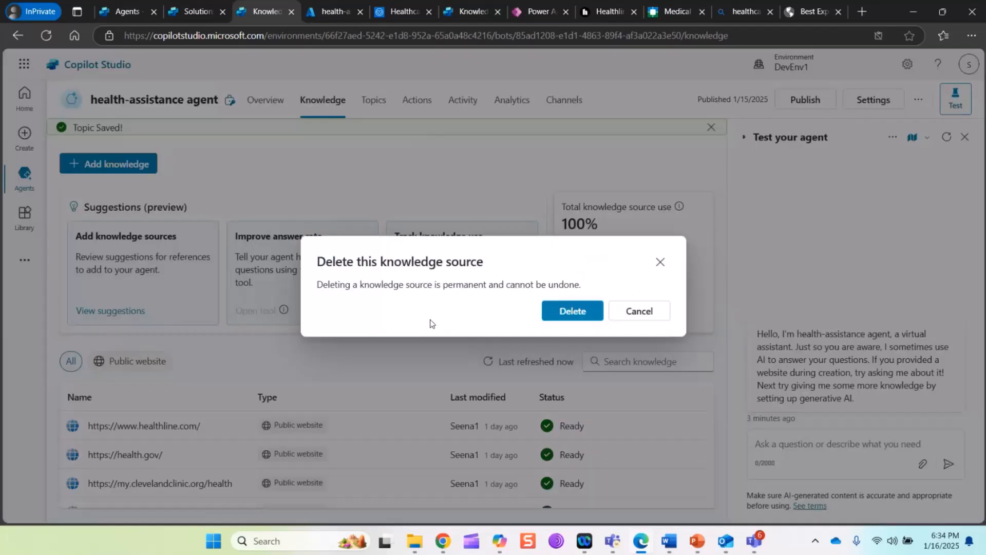
click(572, 319)
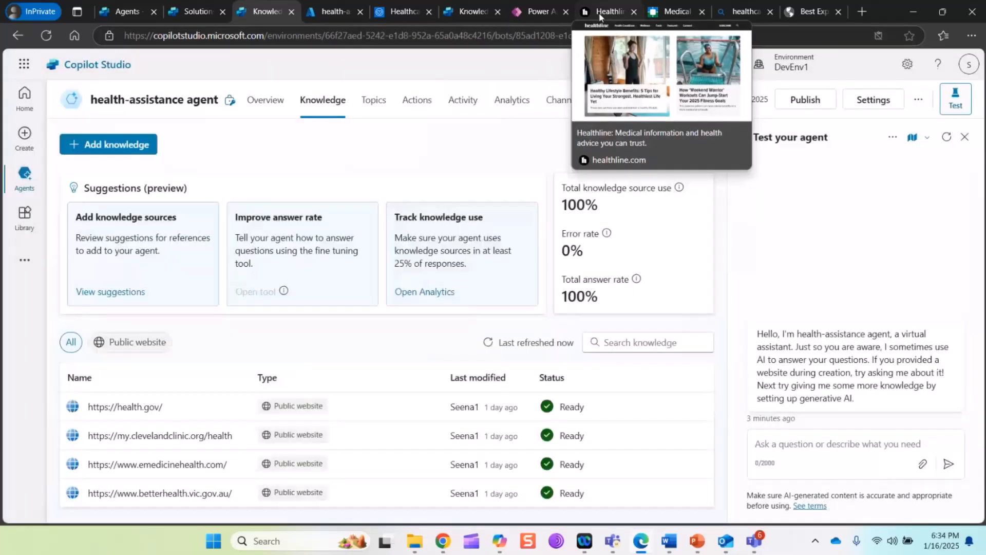
Copy the web address of the Healthline home page from its open browser tab.
click(600, 12)
click(344, 41)
key(ctrl+c)
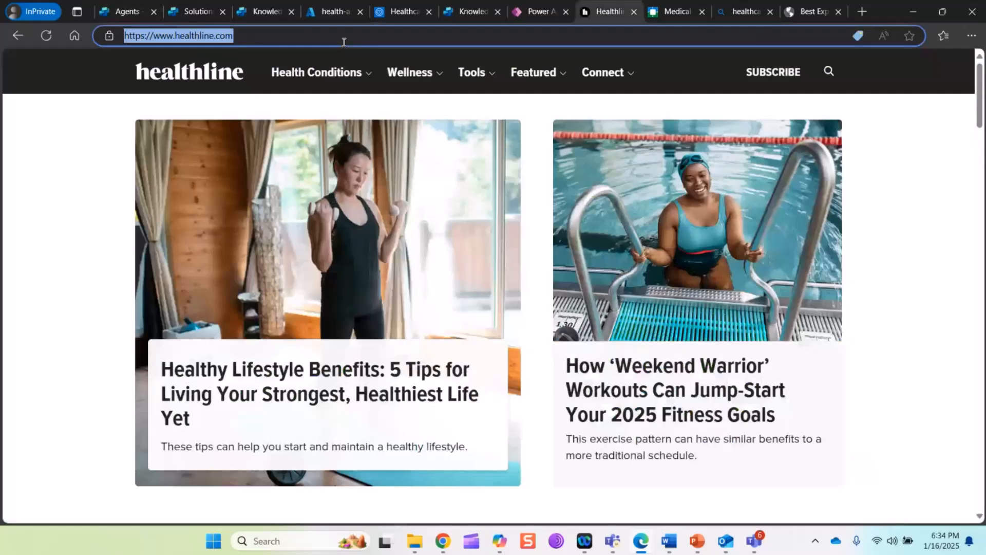
Return to the health-assistance agent in Copilot Studio and open the On Error topic at its Create generative answers node.
click(265, 12)
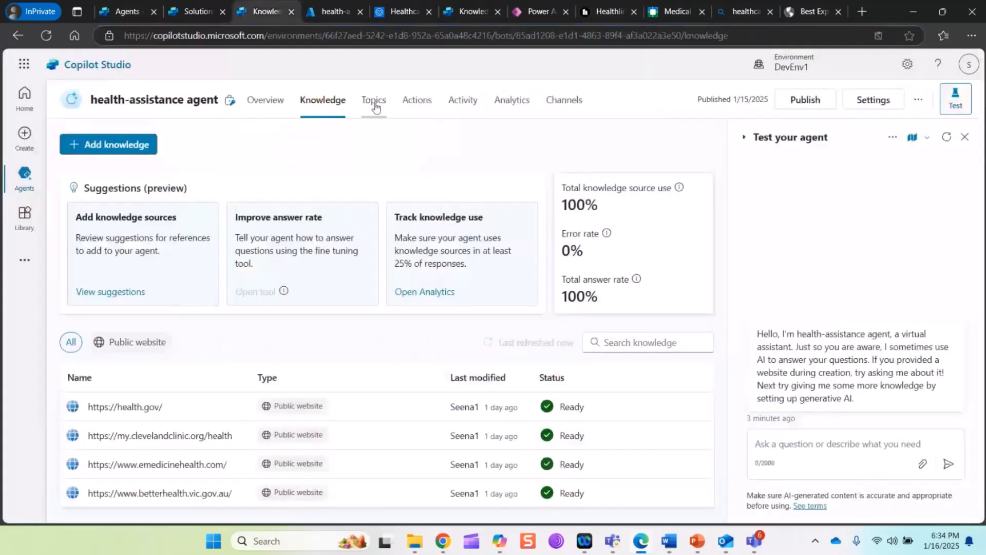
click(374, 101)
scroll(158, 406, down, 1)
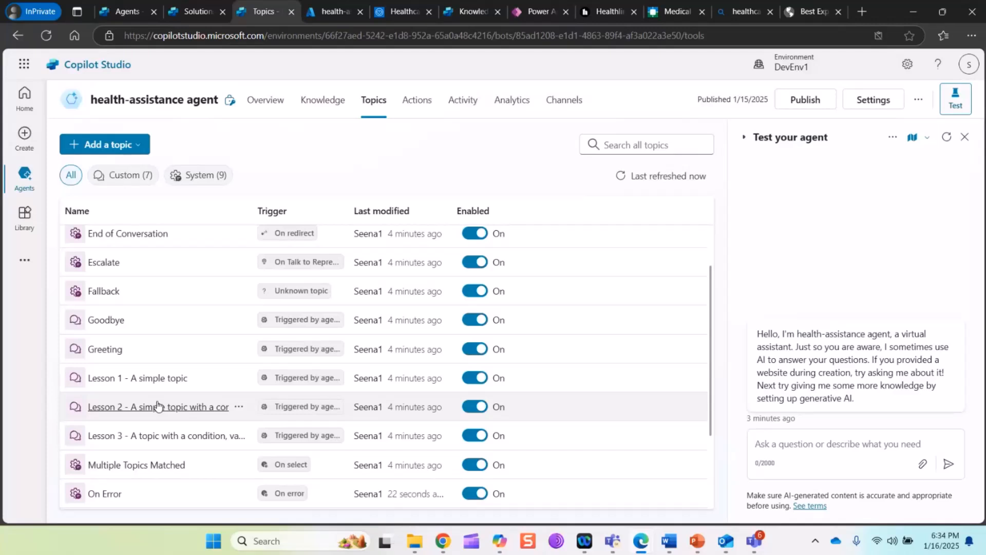
click(104, 493)
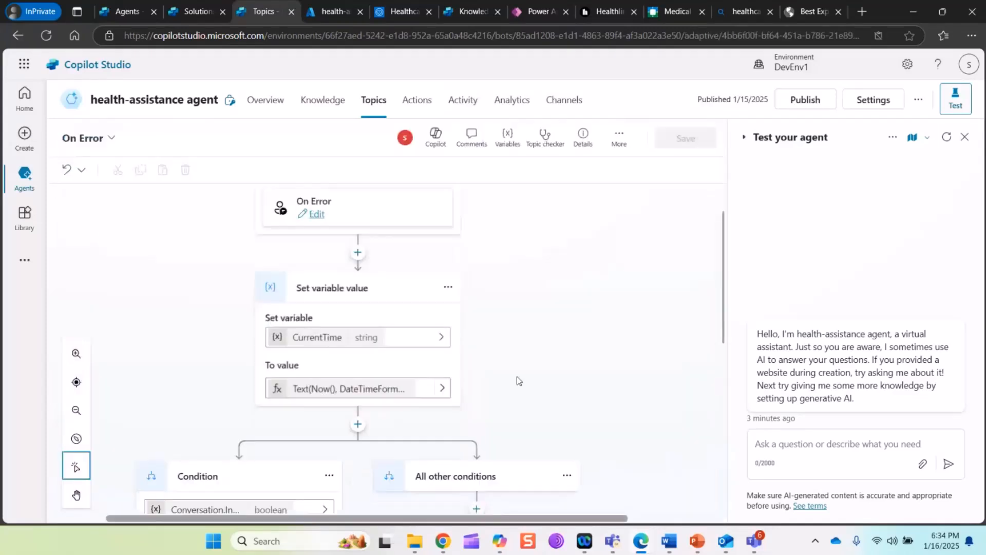
scroll(519, 380, down, 5)
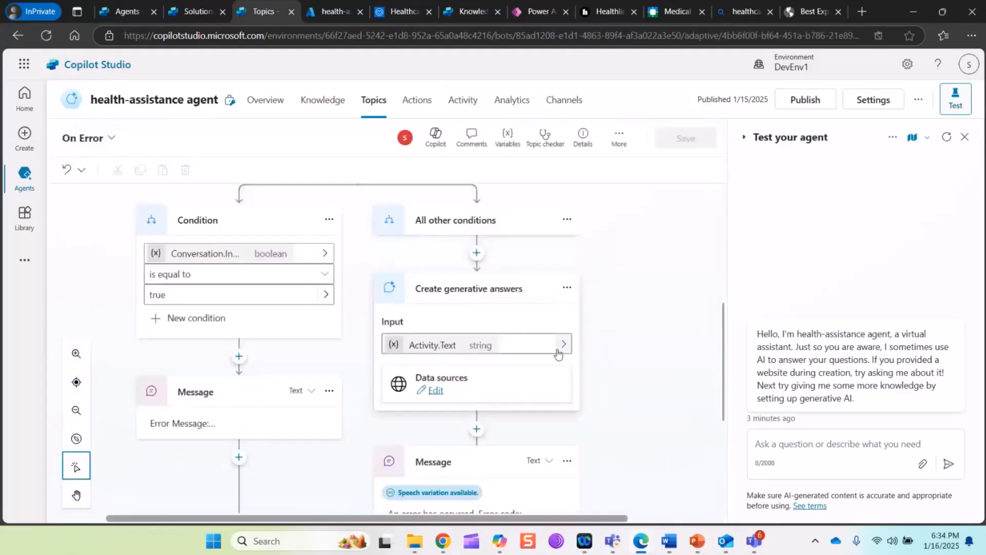
click(558, 354)
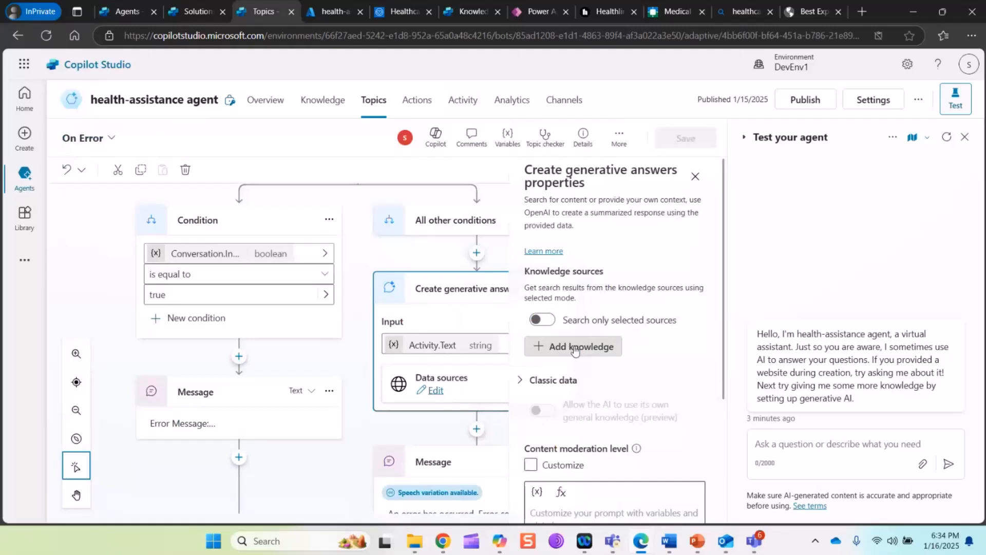
click(574, 349)
click(288, 218)
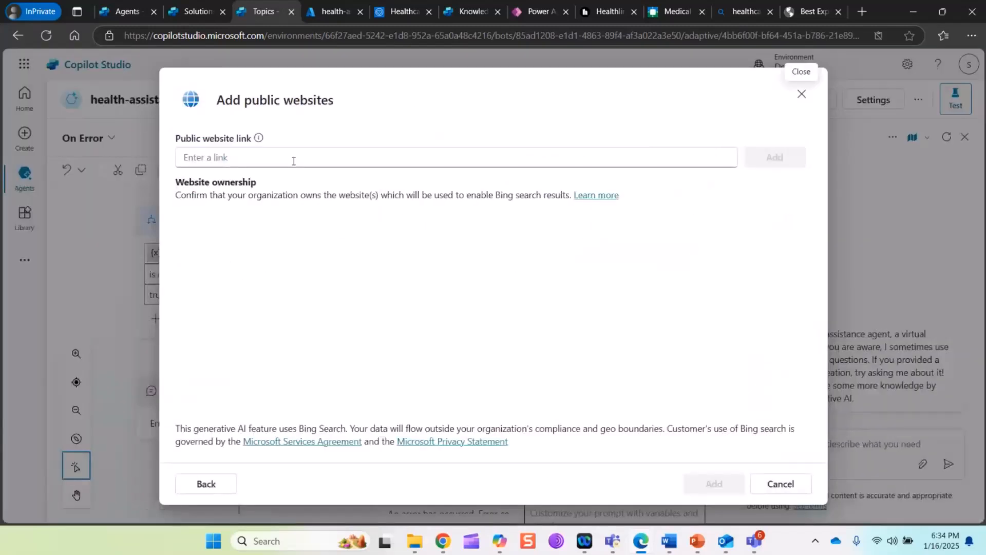
click(294, 161)
key(ctrl+v)
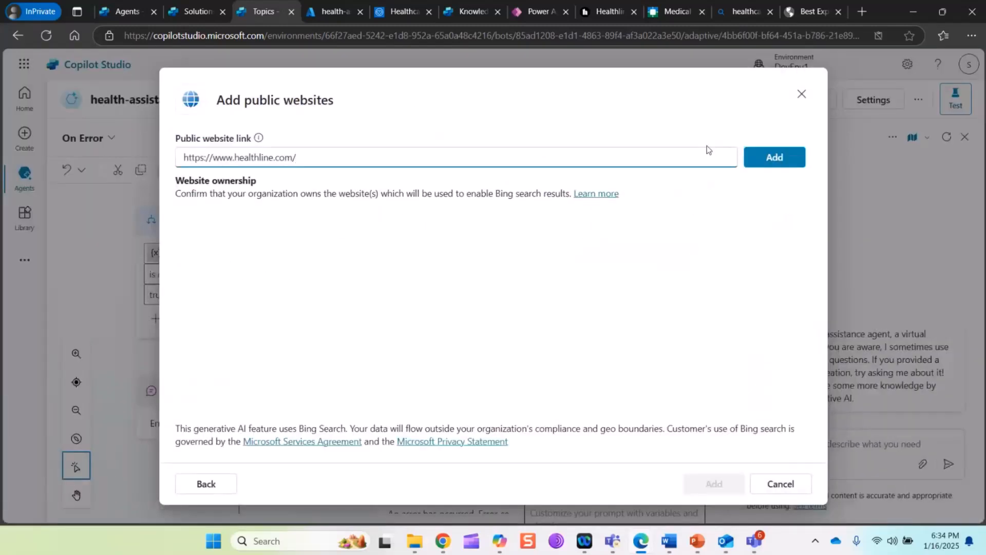
click(775, 157)
click(714, 483)
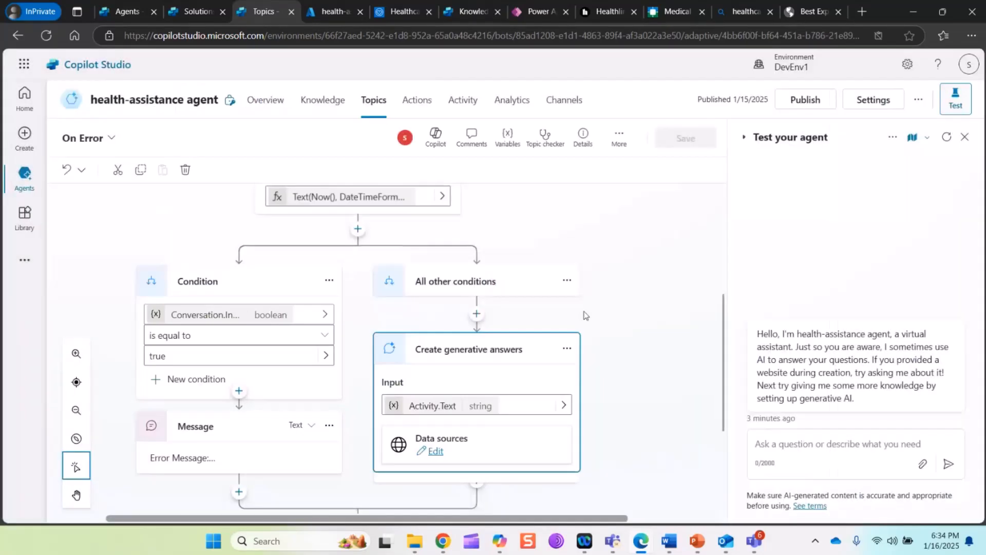
Delete the "An error has occurred" Message node directly below the Create generative answers node.
scroll(504, 359, down, 5)
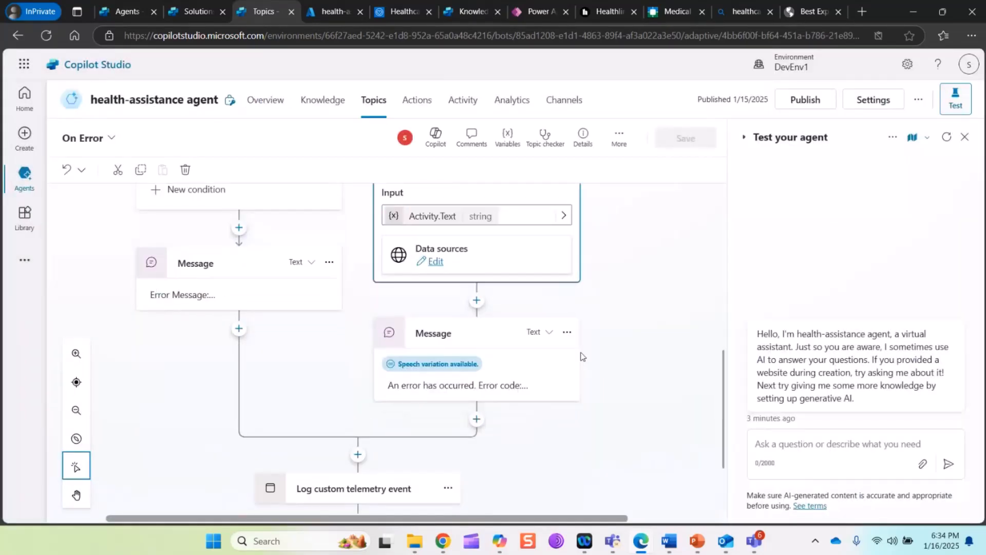
click(568, 332)
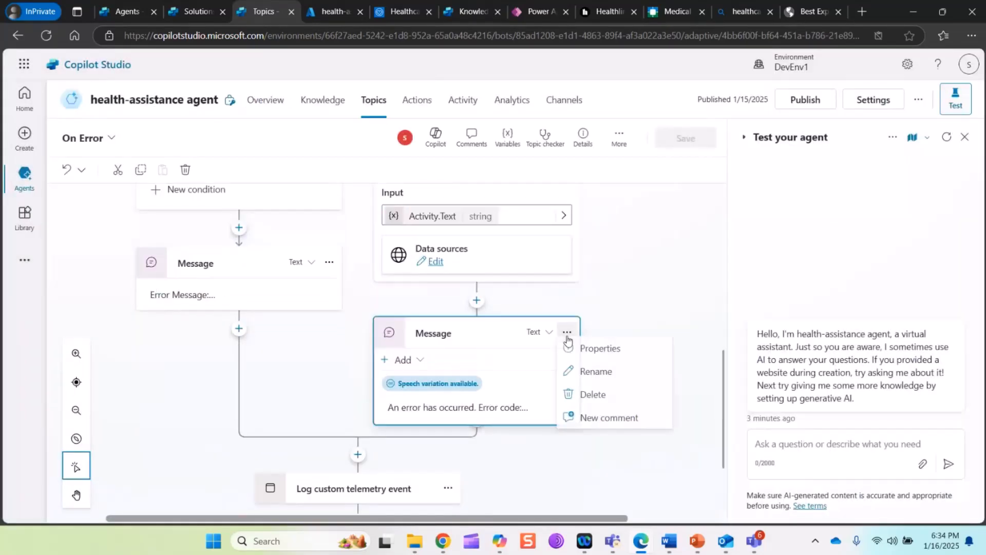
click(585, 402)
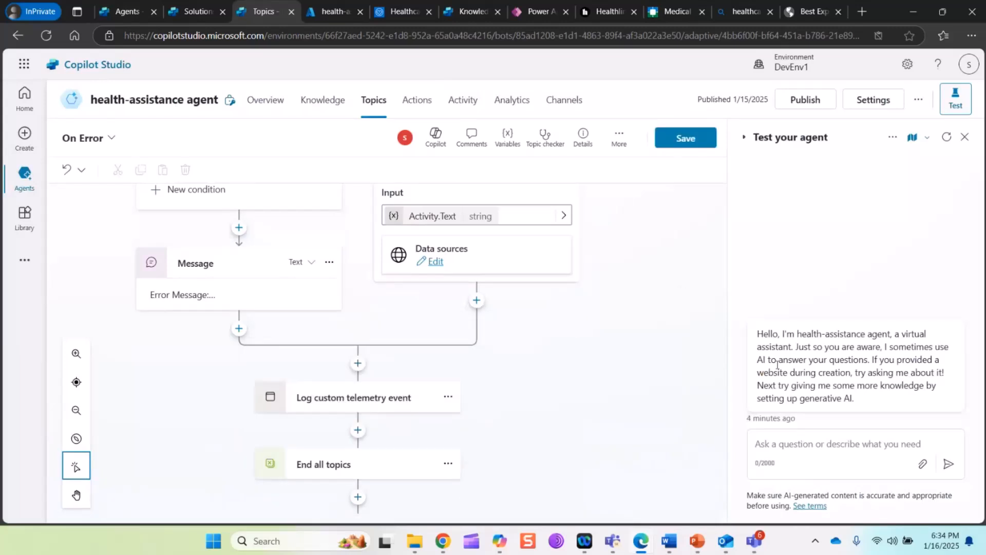
Look over the advanced node types that can be inserted below the Condition node, and save the On Error topic.
click(238, 227)
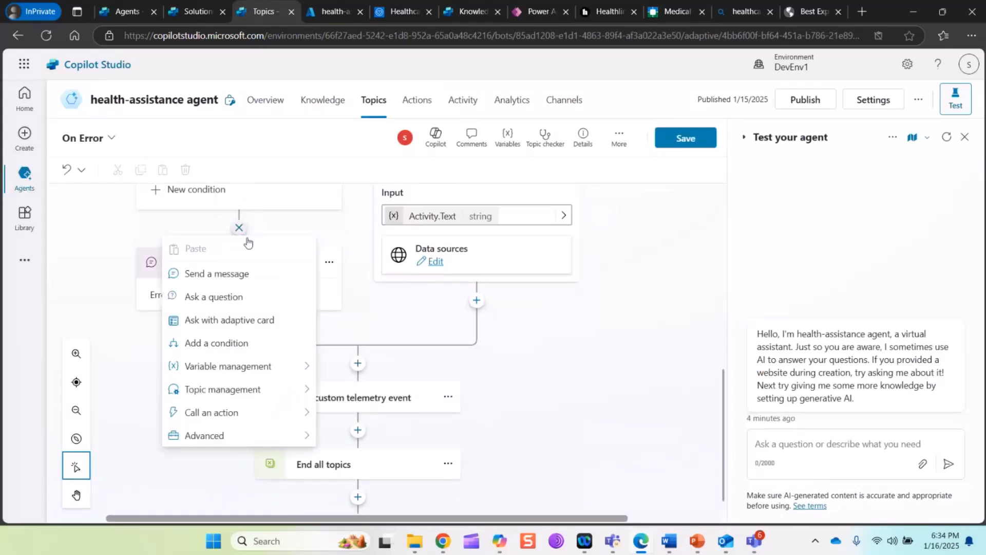
mouse_move(236, 415)
mouse_move(238, 437)
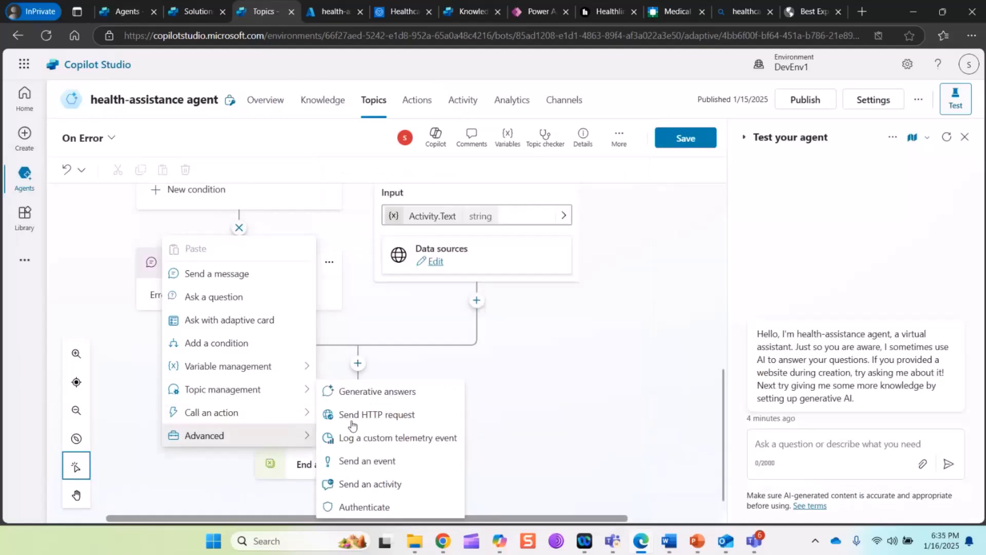
click(671, 147)
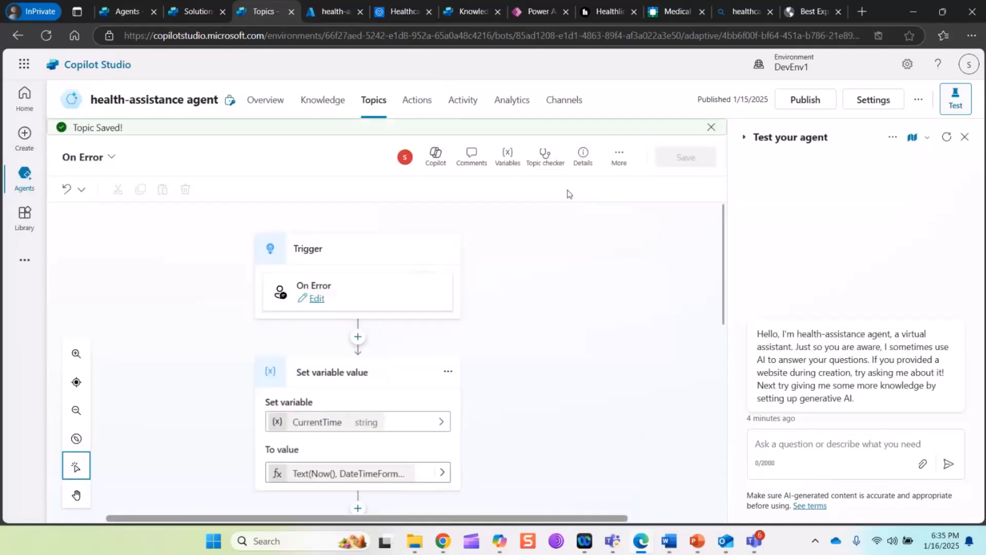
Open the health-assistance agent's advanced settings, expand the metadata and copy the agent app ID.
click(863, 100)
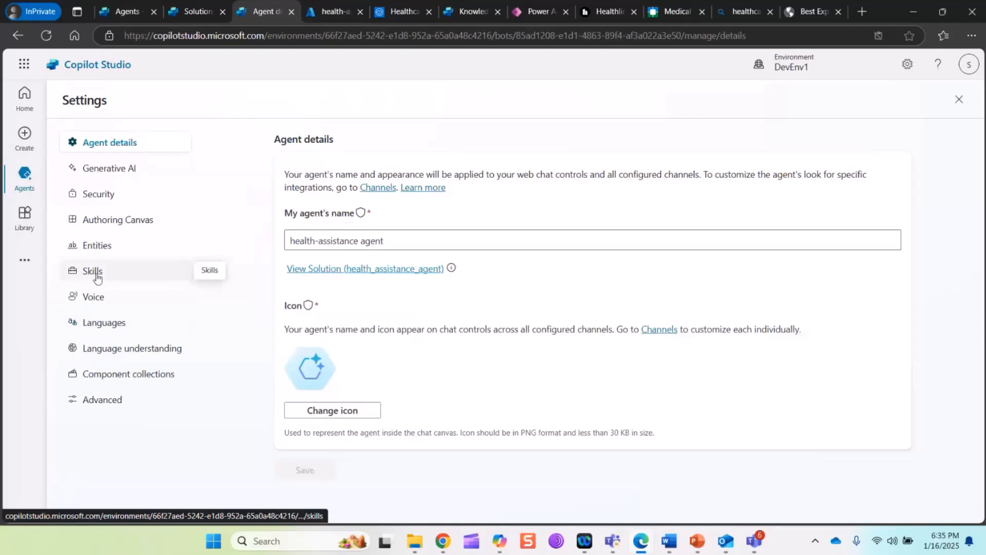
click(98, 278)
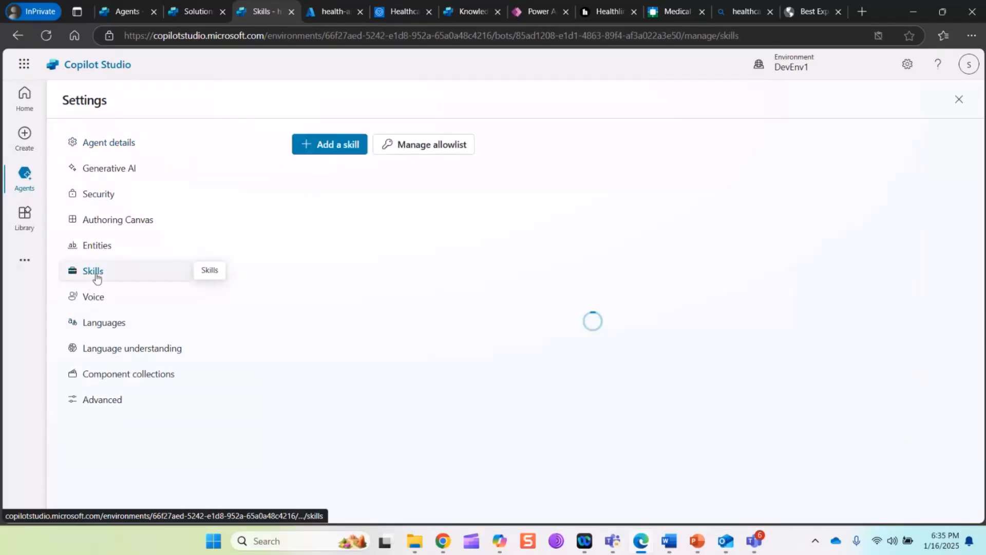
click(119, 405)
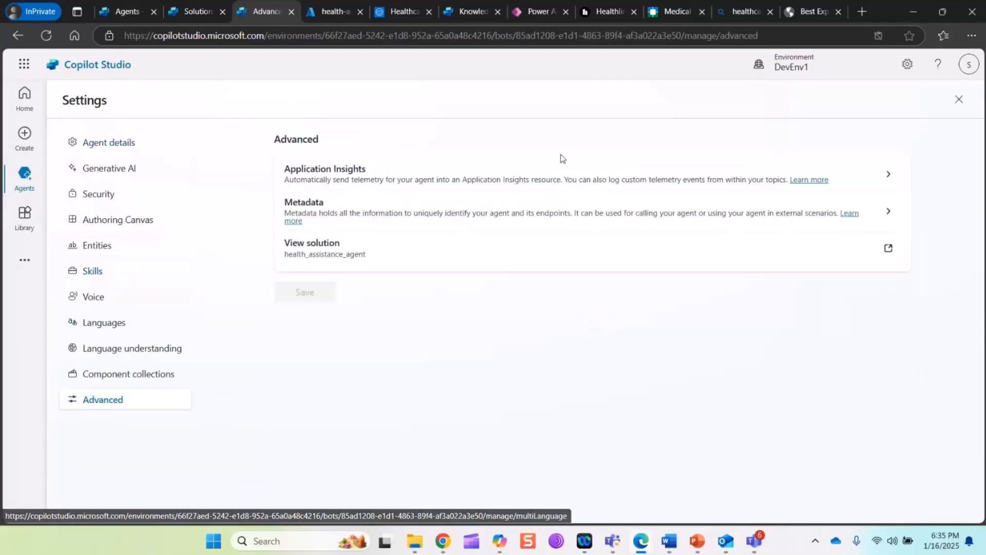
click(889, 215)
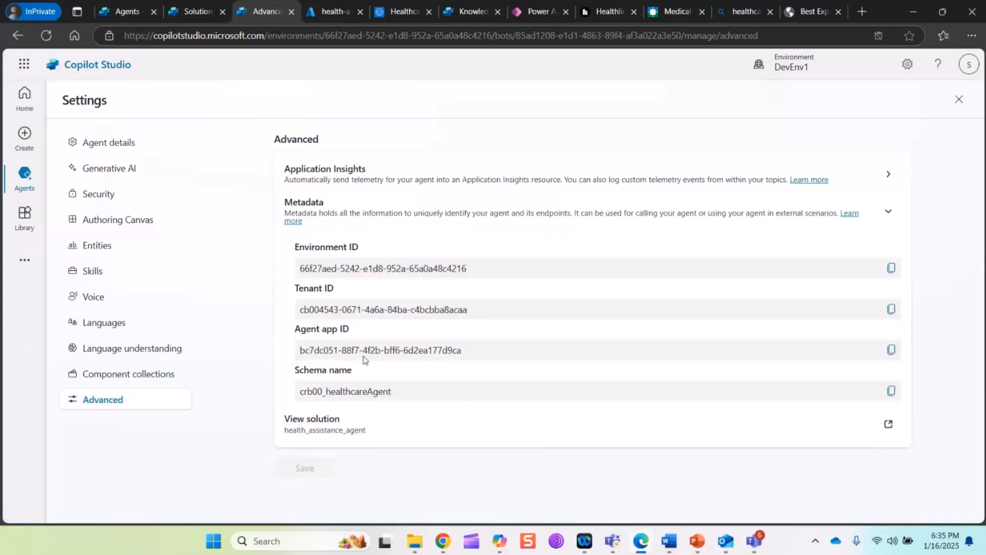
click(892, 351)
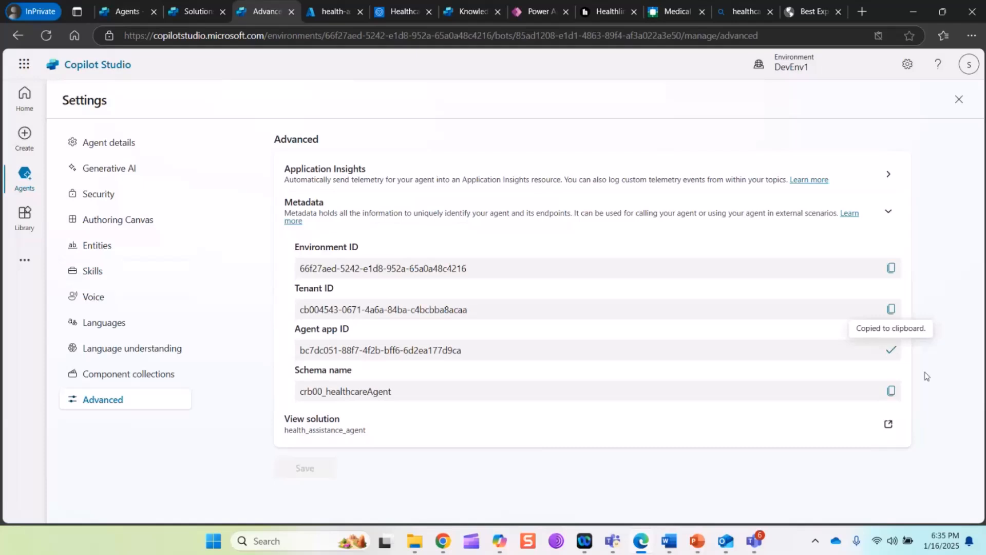
In the Healthcare agent service portal, add the copied agent app ID as a skill consumer of the exposed health-assistance-skill and save.
click(404, 12)
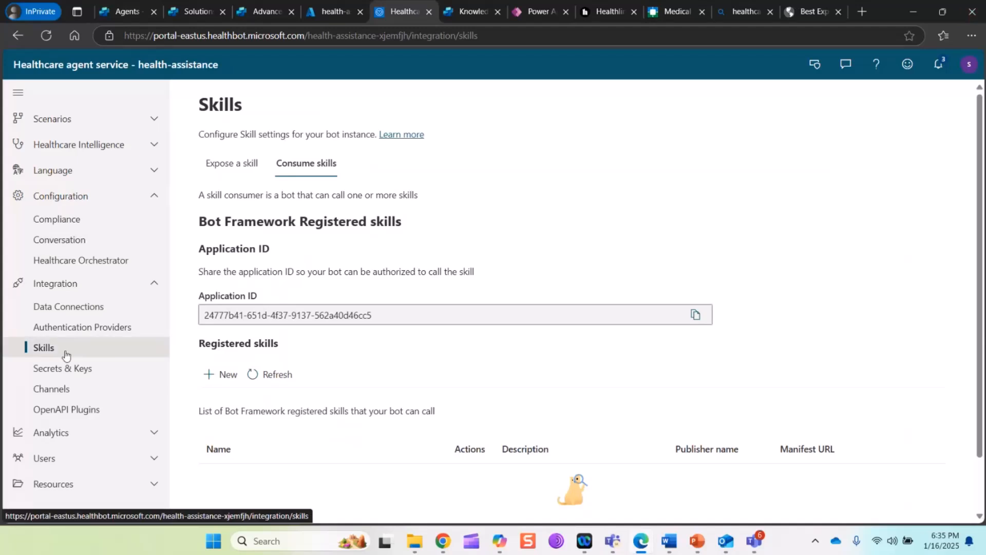
click(233, 167)
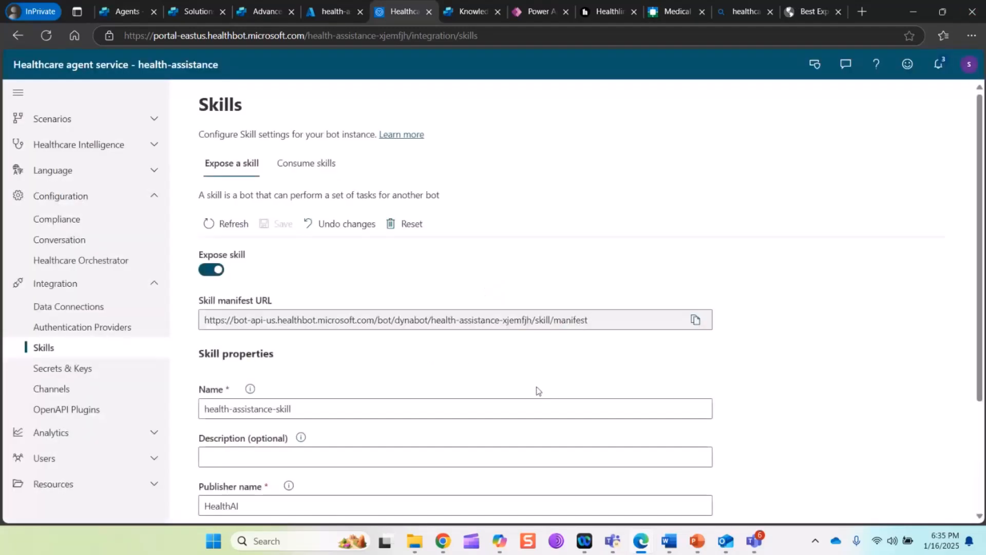
scroll(535, 392, down, 3)
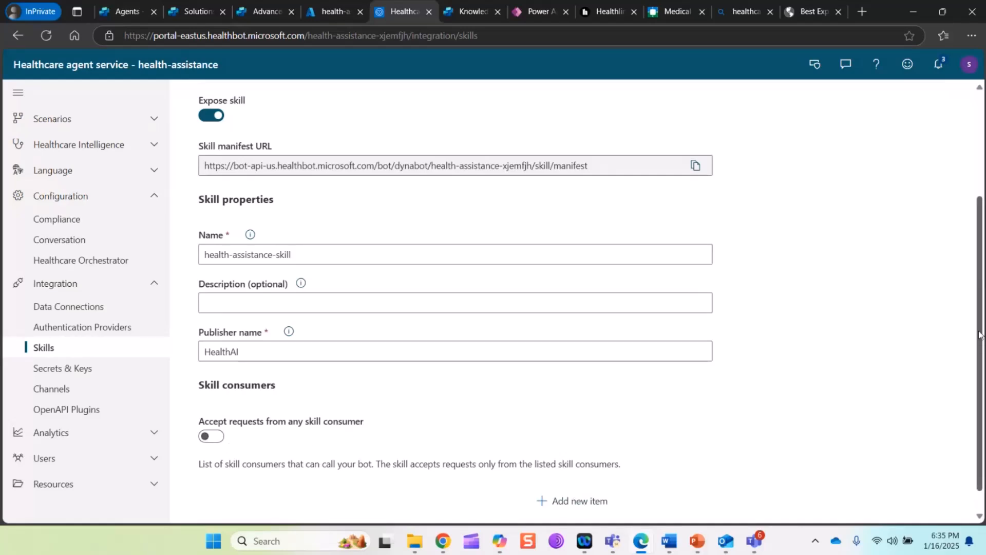
scroll(982, 343, down, 1)
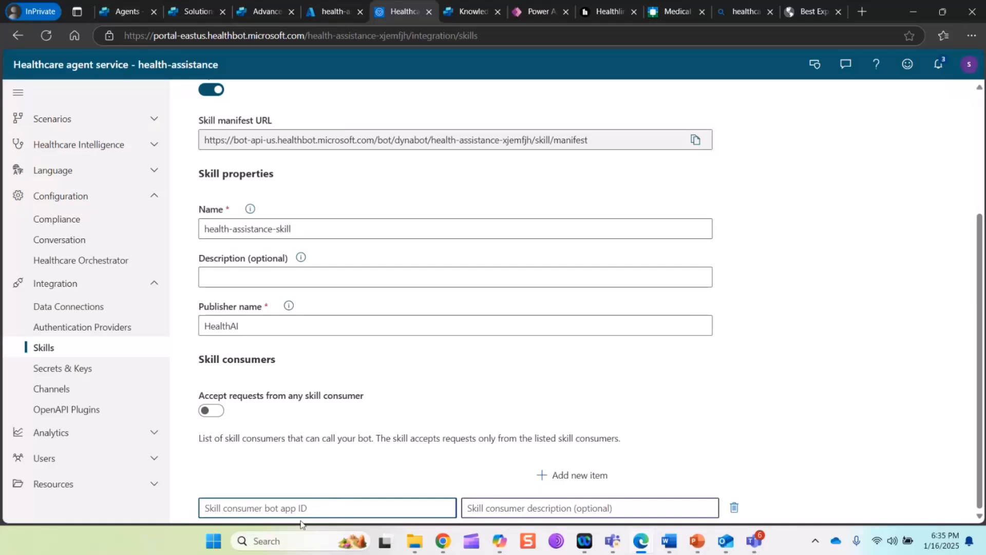
key(ctrl+v)
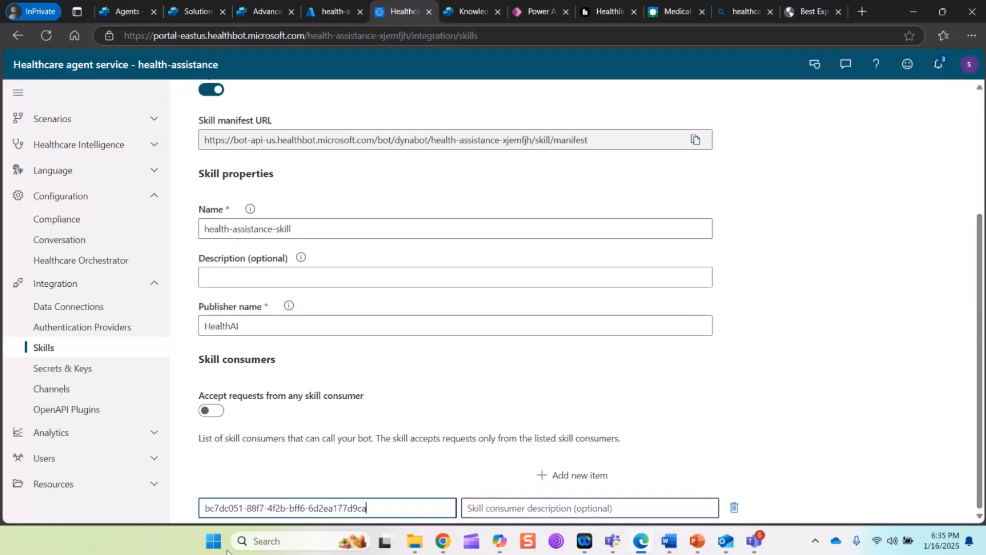
scroll(656, 275, up, 4)
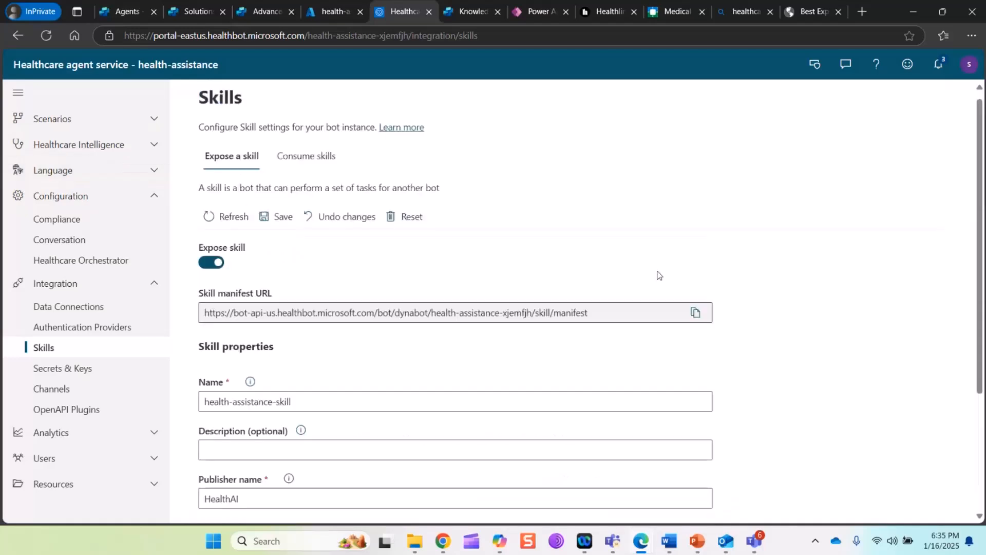
scroll(292, 101, down, 1)
click(266, 162)
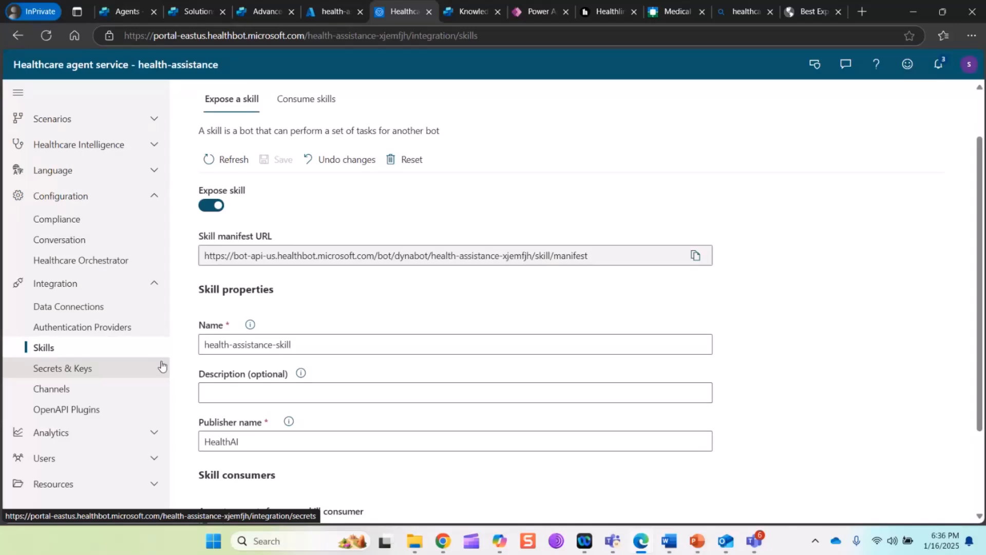
Look over the public websites listed as knowledge sources of the health-ai agent in its Copilot Studio tab.
click(254, 11)
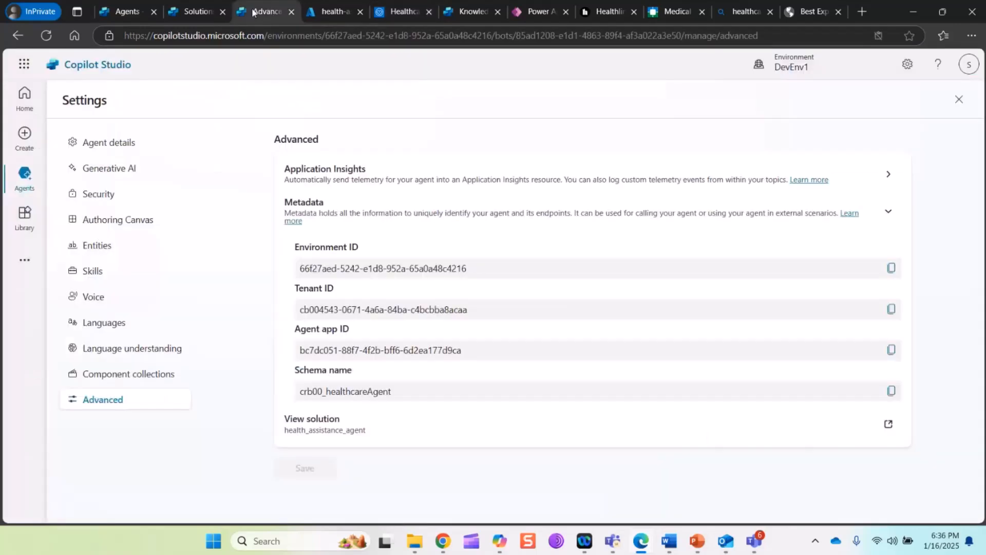
click(332, 12)
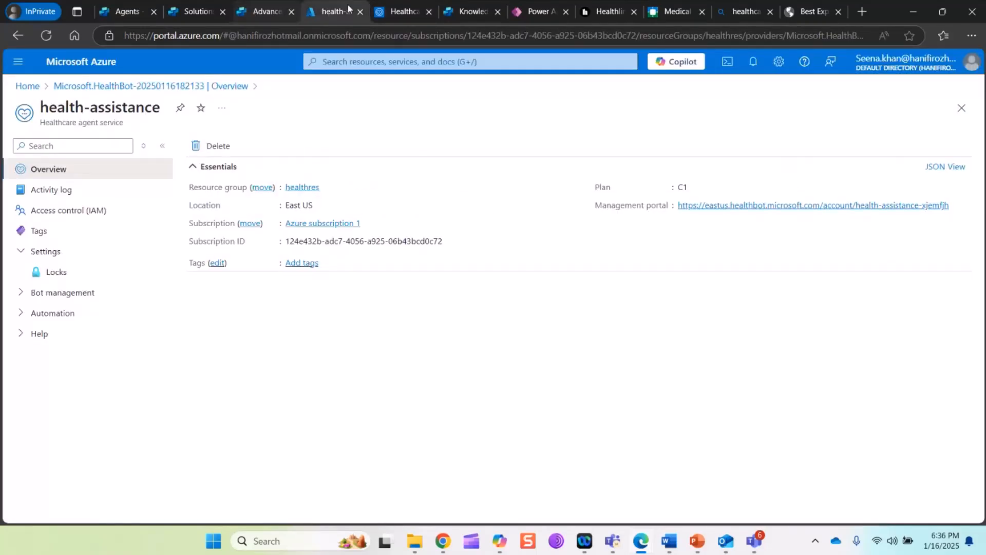
click(472, 12)
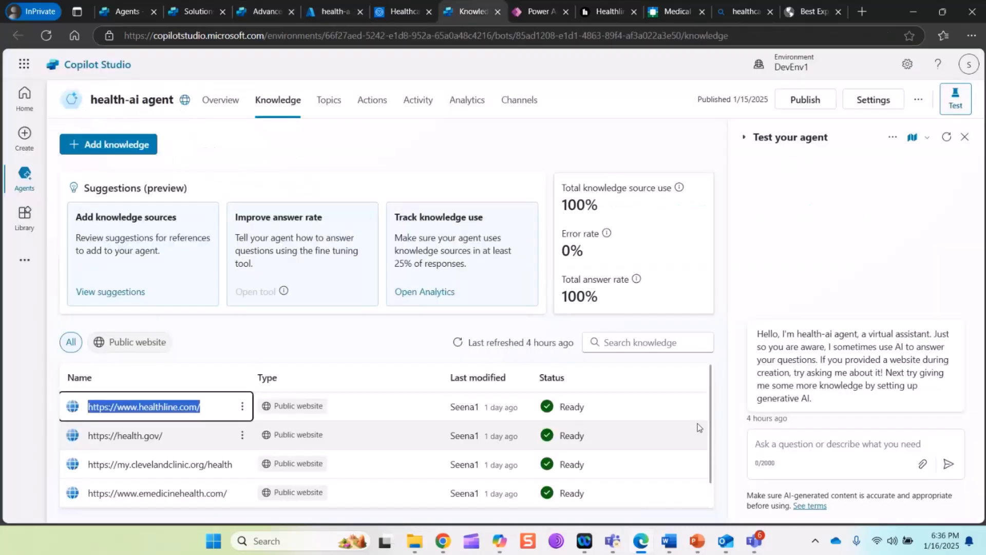
scroll(690, 432, down, 1)
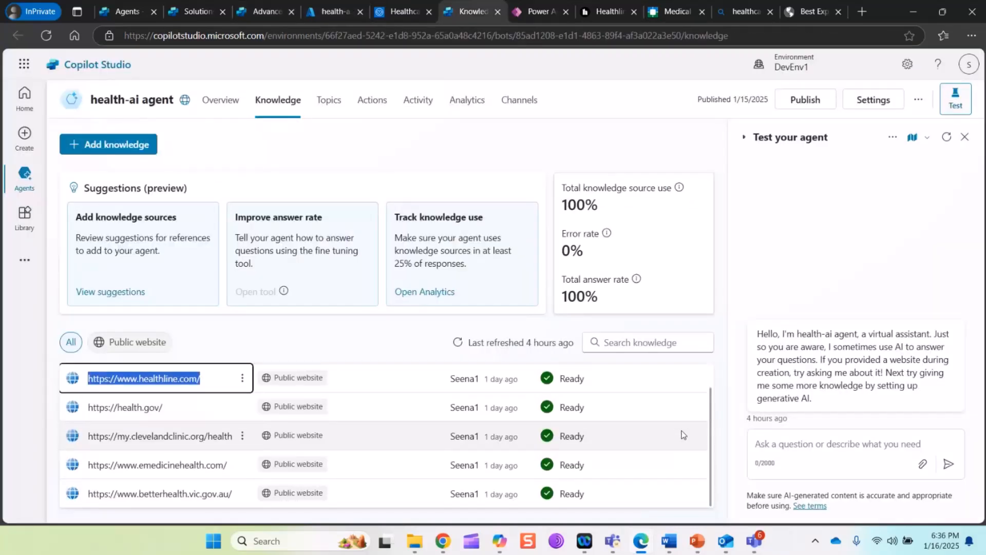
Return to the health-assistance agent, leave its settings and open its knowledge sources.
click(266, 11)
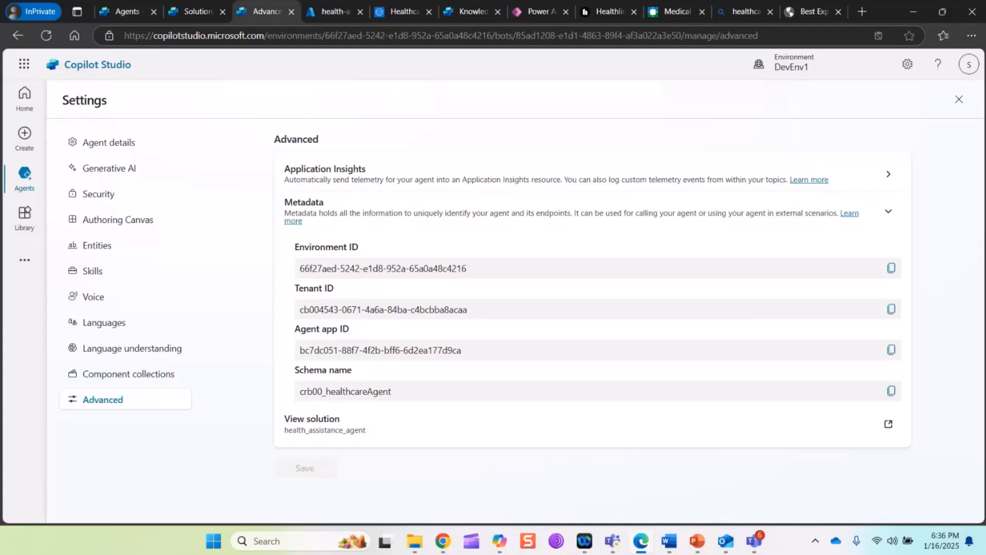
click(959, 100)
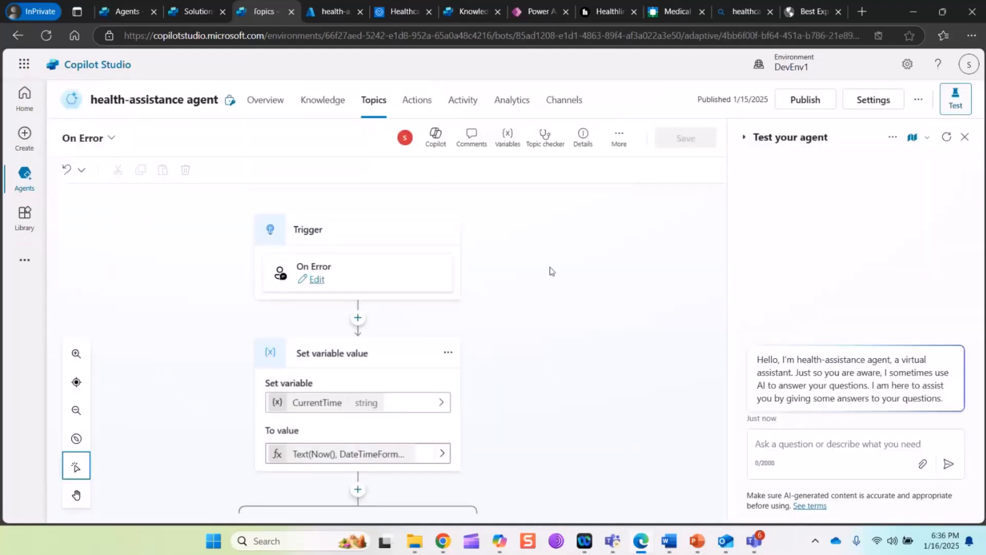
scroll(550, 271, down, 8)
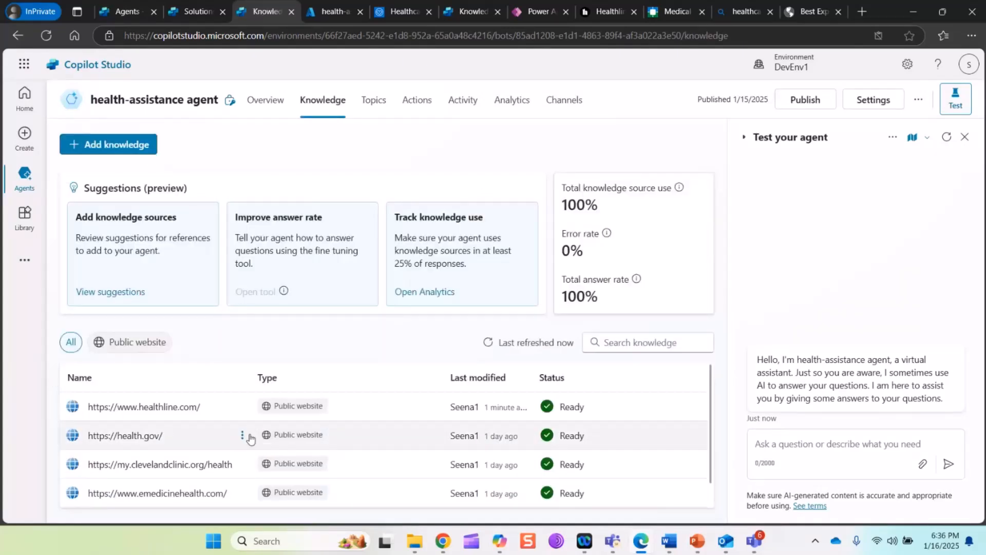
click(243, 437)
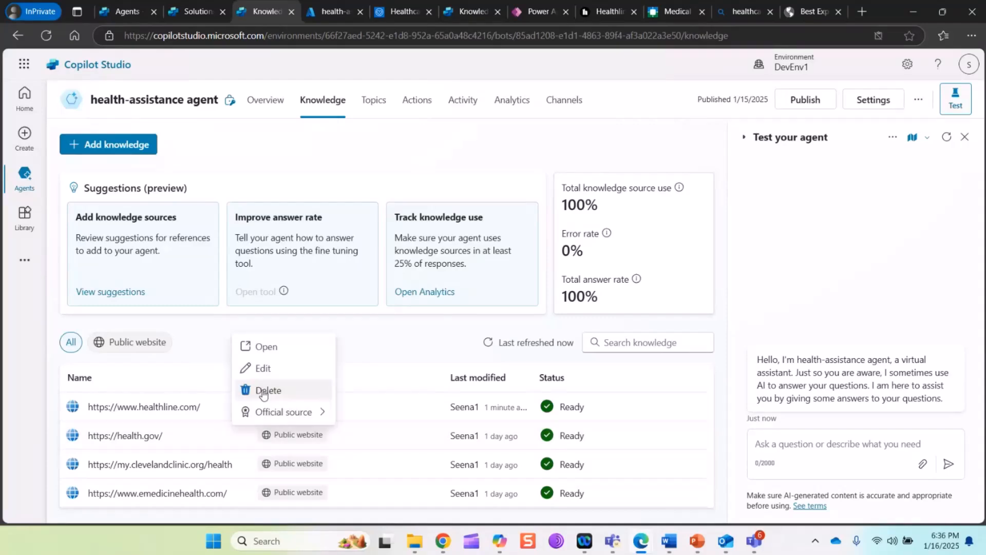
click(264, 392)
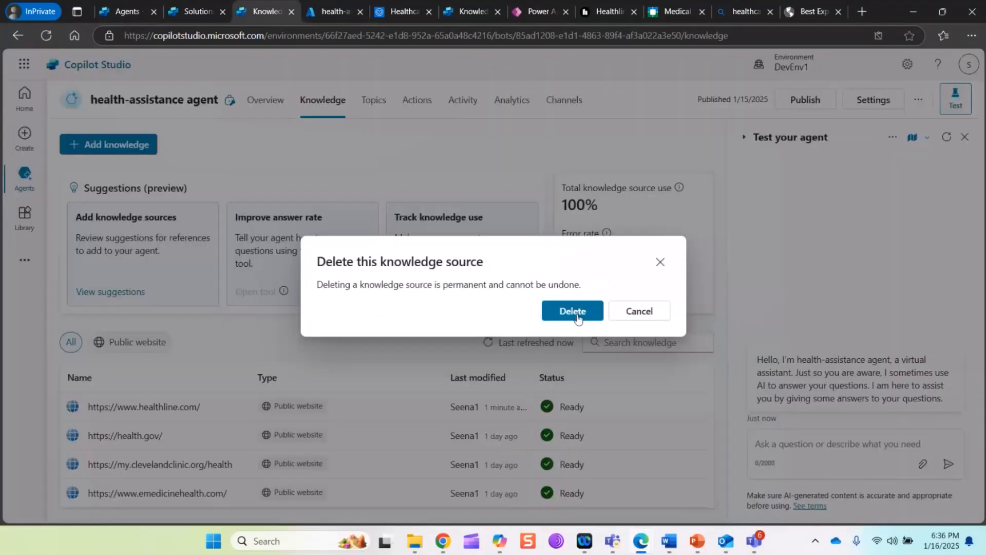
click(626, 319)
click(241, 464)
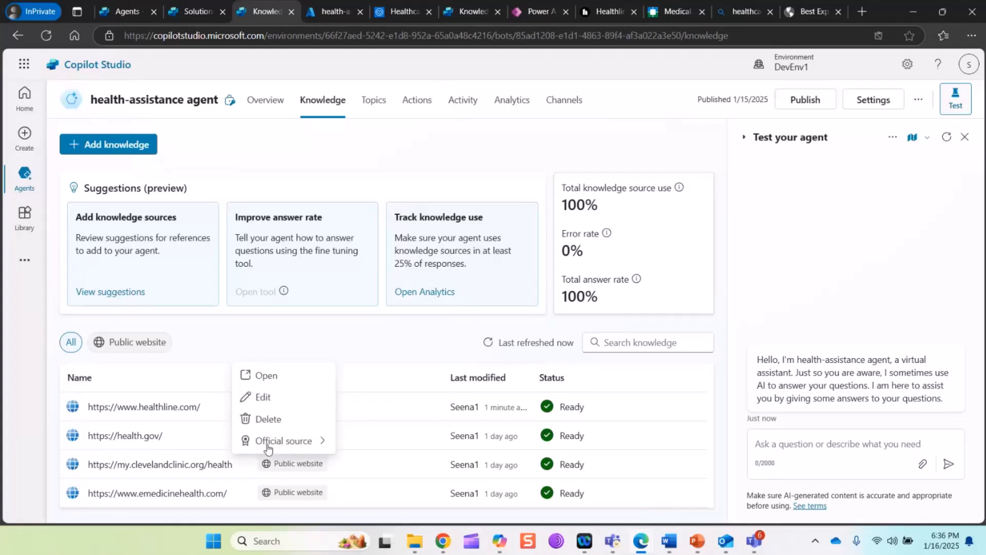
click(267, 419)
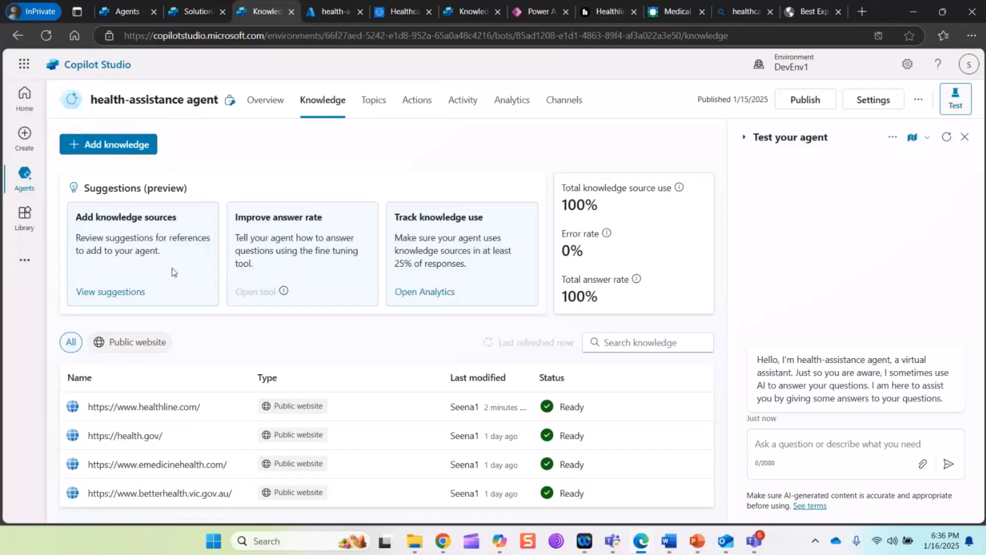
In the On Error topic, add a Create generative answers node below the Condition node with Activity.Text as its input.
click(374, 101)
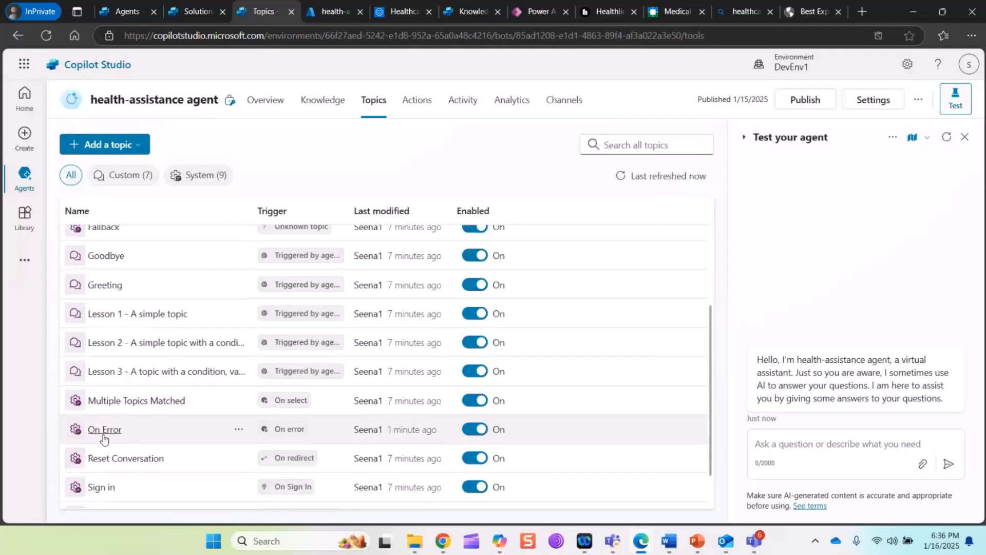
click(104, 430)
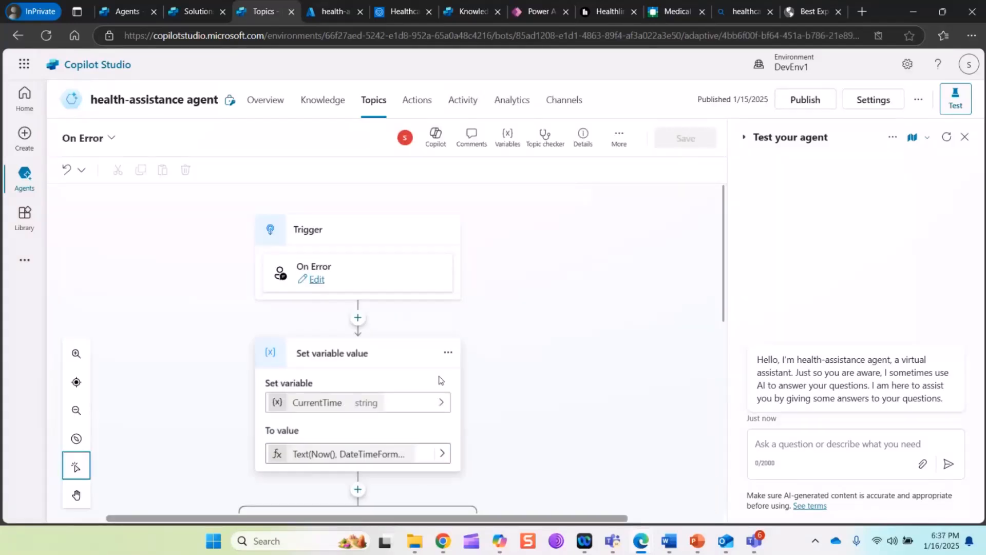
scroll(439, 380, down, 6)
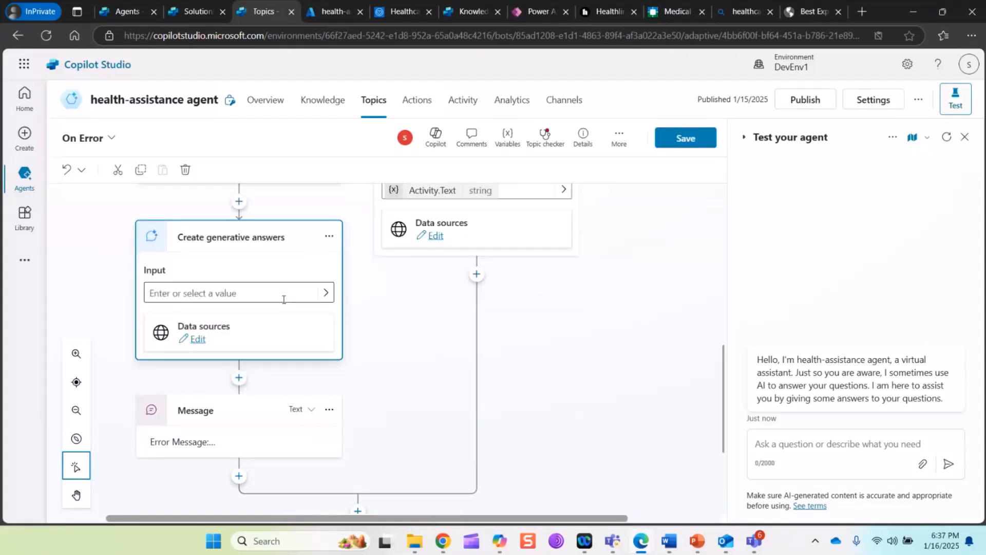
click(284, 299)
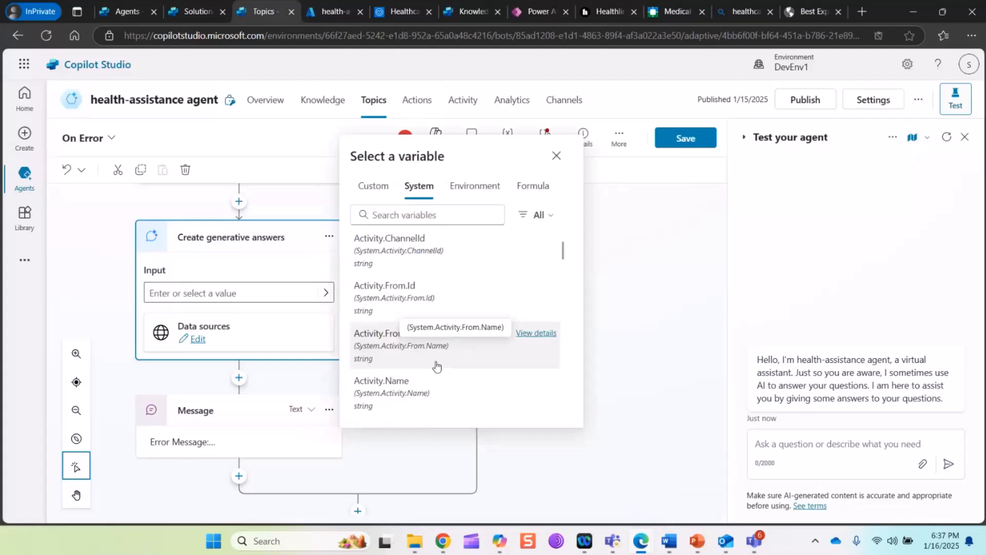
scroll(436, 365, down, 5)
click(378, 280)
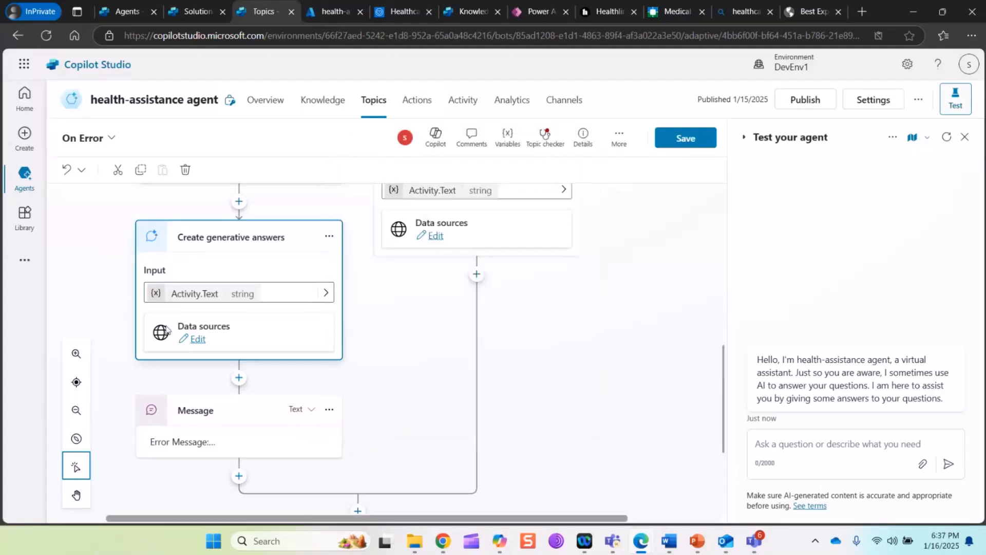
click(198, 340)
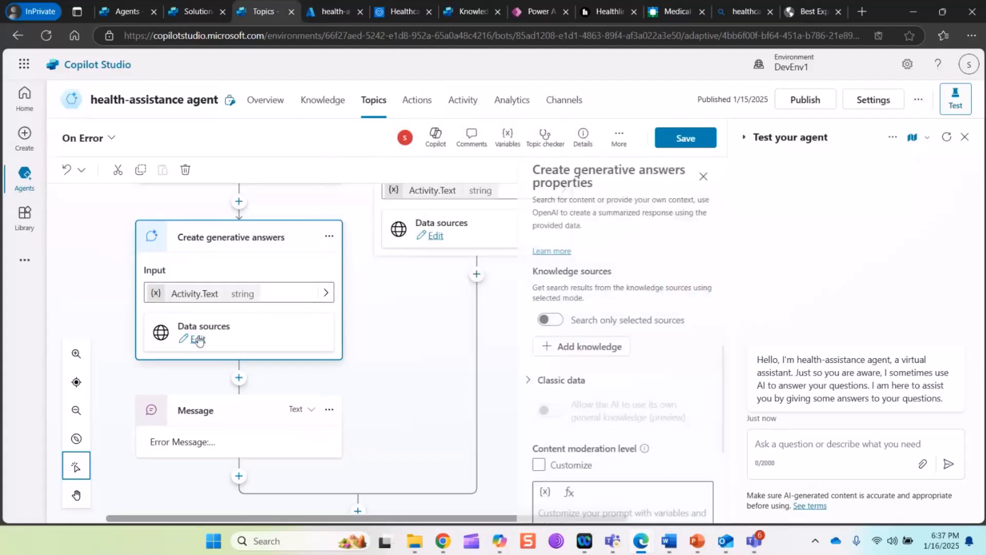
click(582, 346)
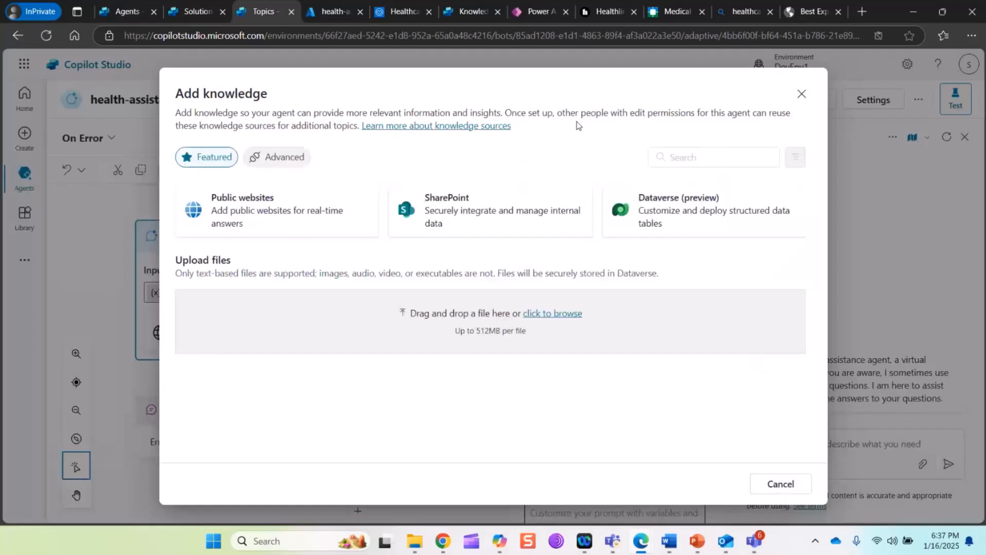
click(285, 211)
click(295, 162)
text(https://my.clevelandclinic.org/health)
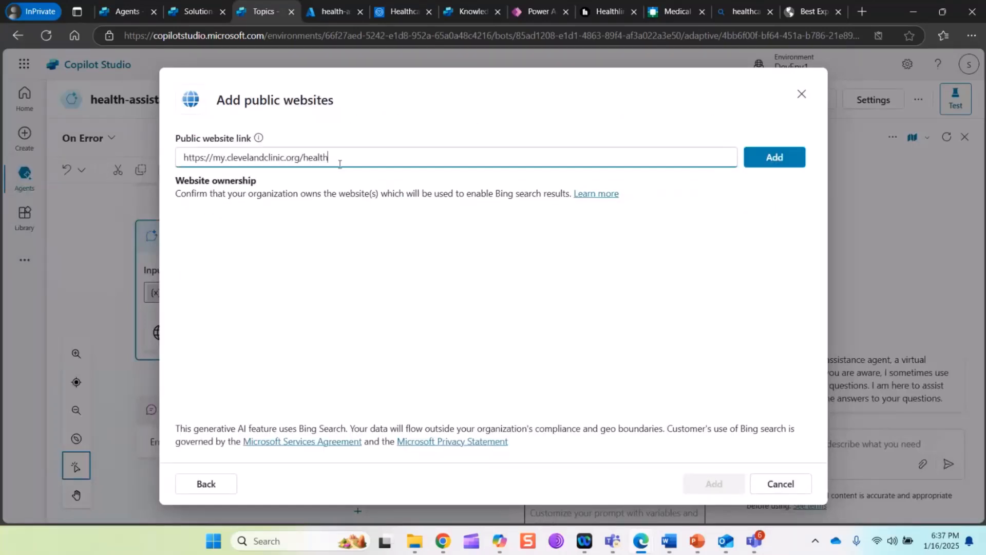
key(Return)
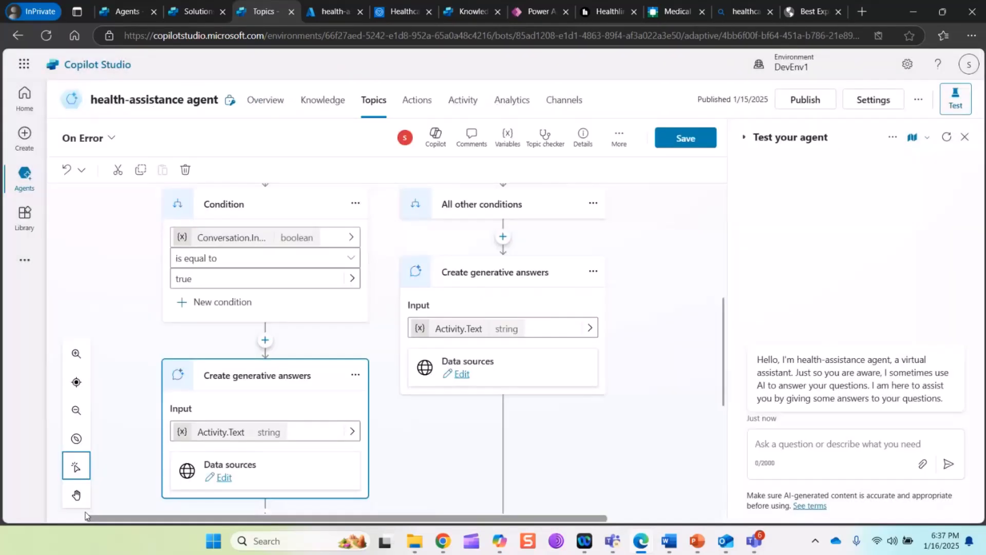
Remove the "Error Message" Message node below the new Create generative answers node and save the On Error topic.
scroll(329, 276, down, 5)
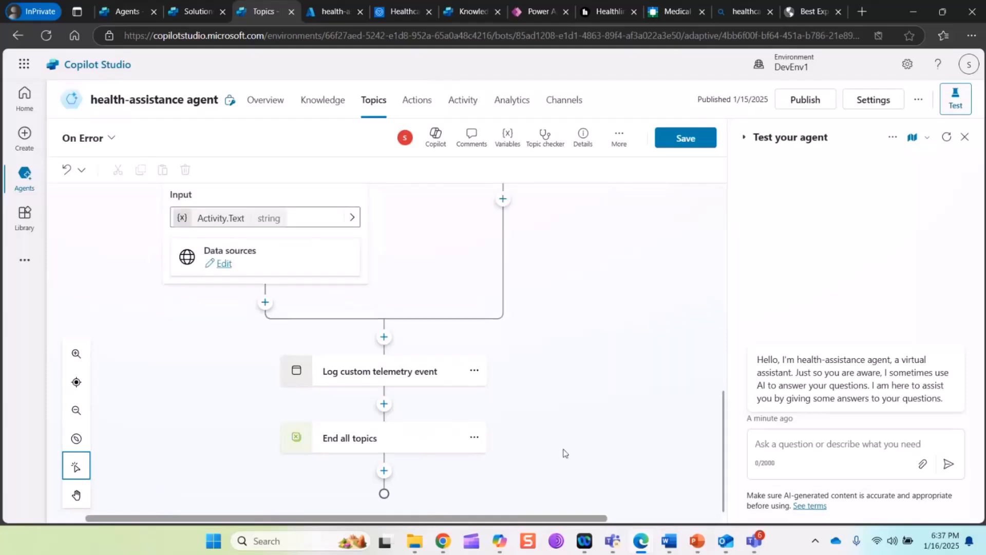
scroll(565, 454, up, 5)
click(689, 139)
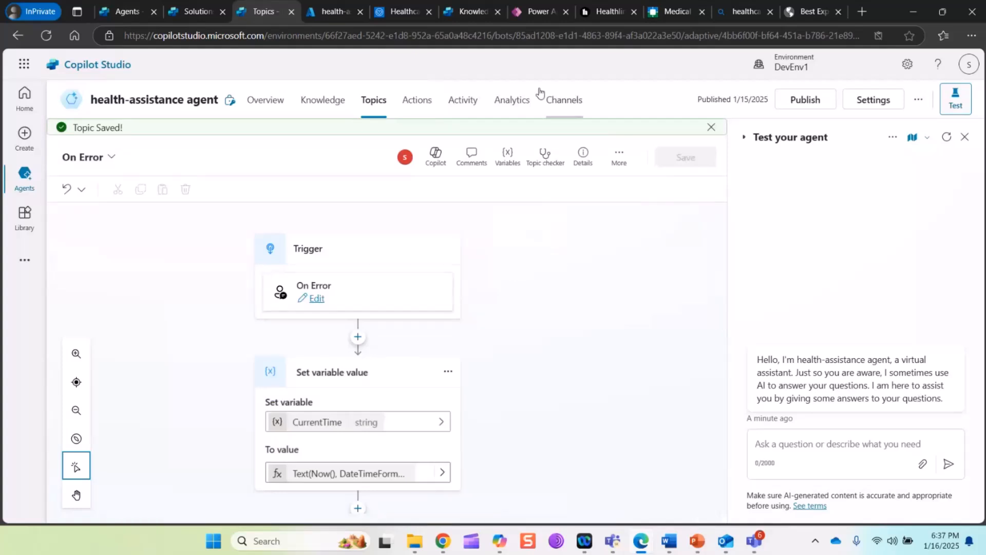
Publish the health-assistance agent with the saved On Error topic and dismiss the publishing dialog.
click(815, 103)
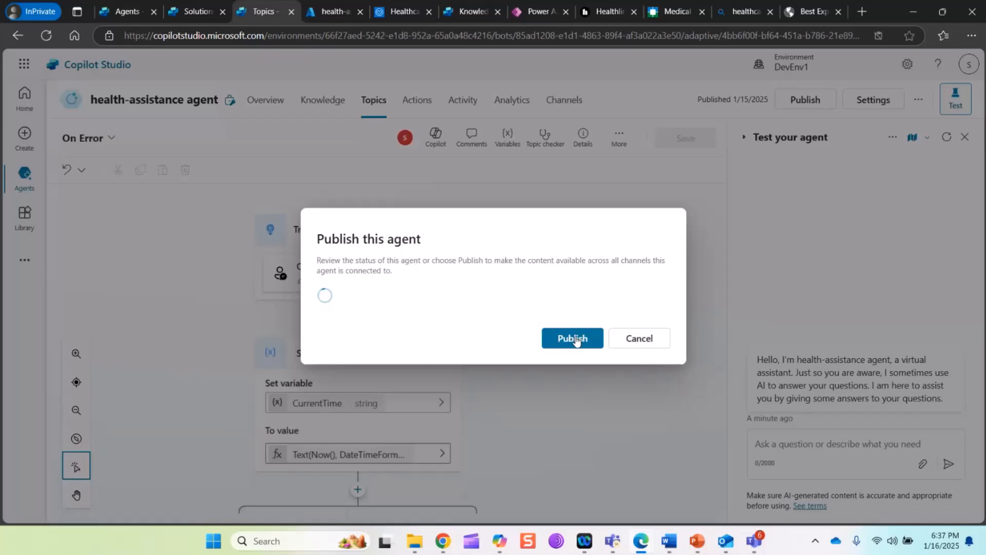
click(575, 339)
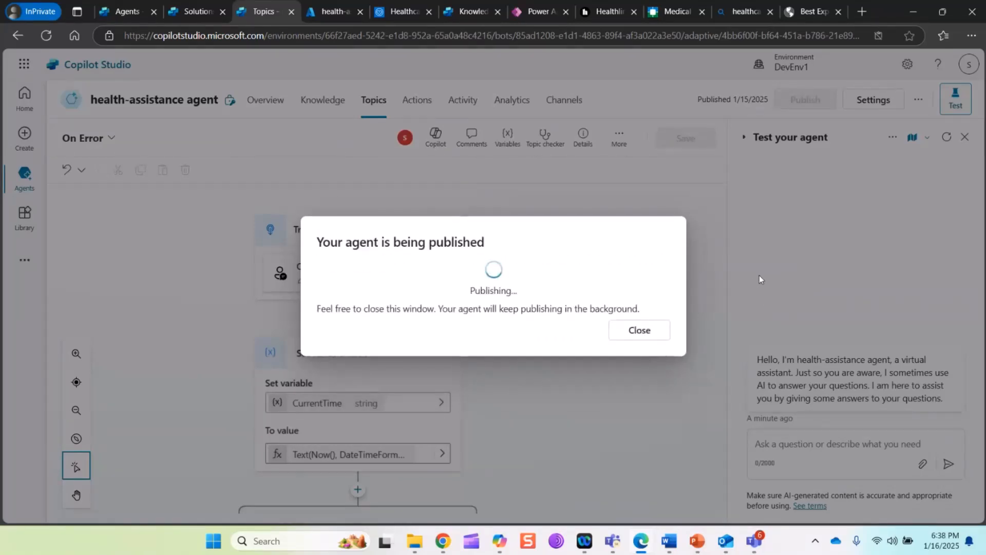
click(660, 334)
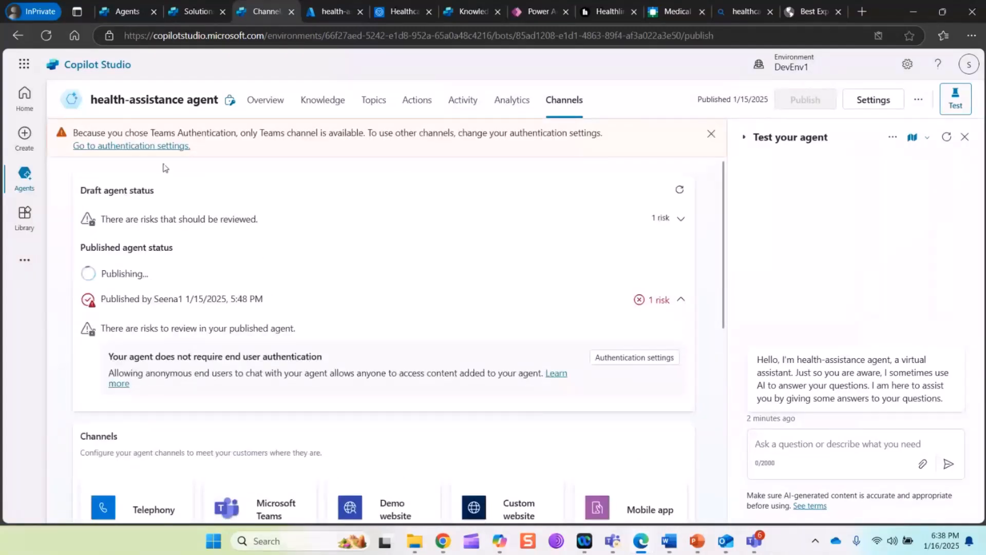
Set the agent's authentication to No authentication from the Channels page's authentication settings and save the configuration.
click(131, 146)
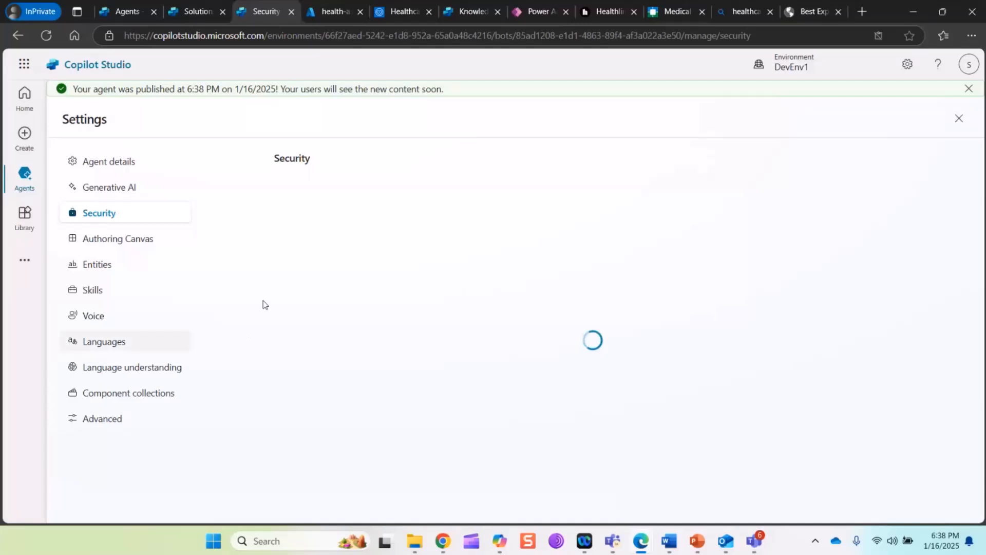
click(354, 192)
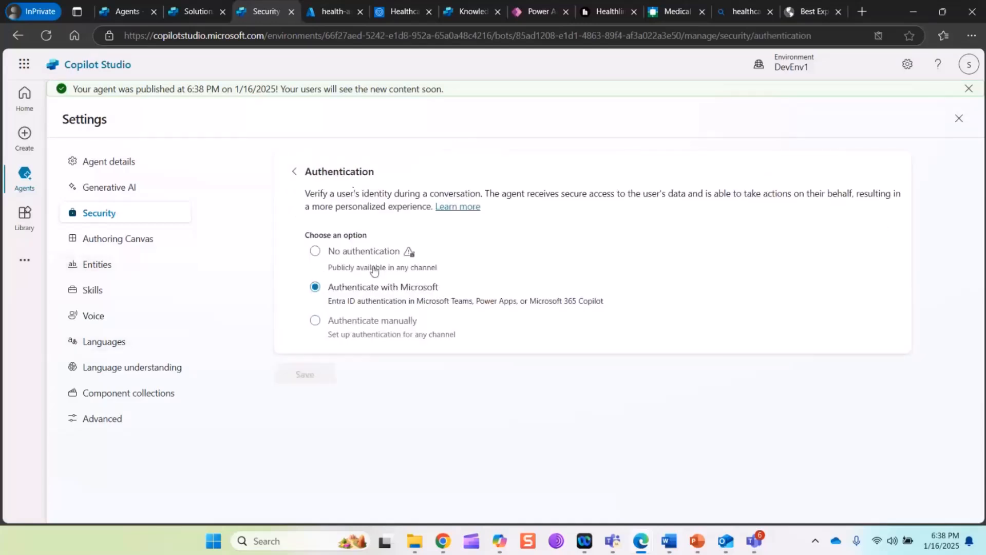
click(343, 256)
click(322, 366)
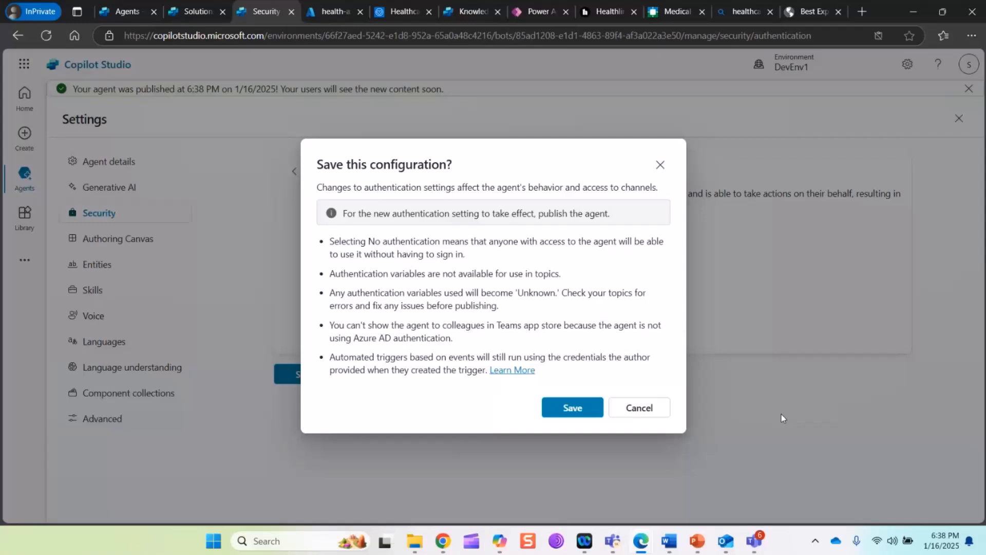
key(Return)
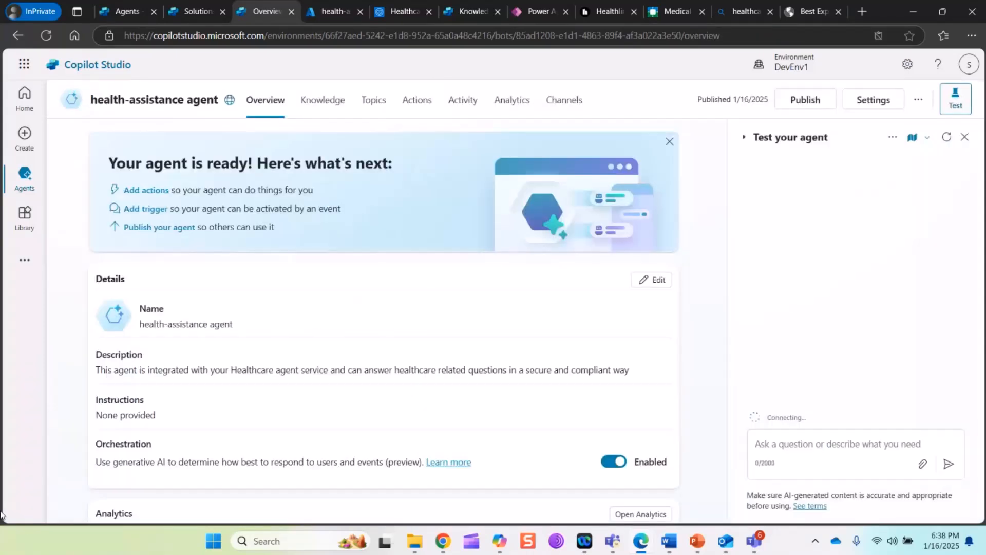
Get the Demo website link from the agent's channels and open it in the browser tab holding the healthcare sites search.
click(565, 100)
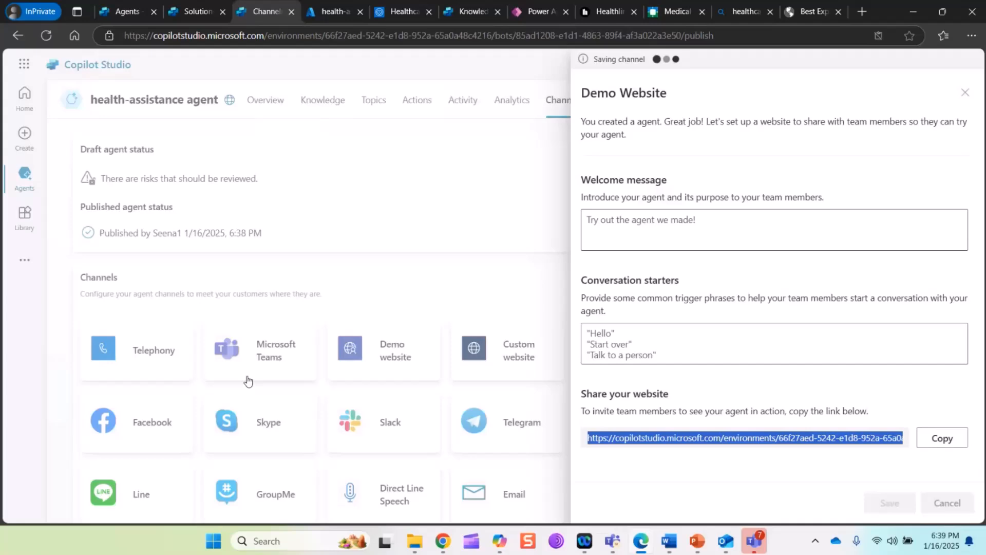
click(742, 11)
click(591, 36)
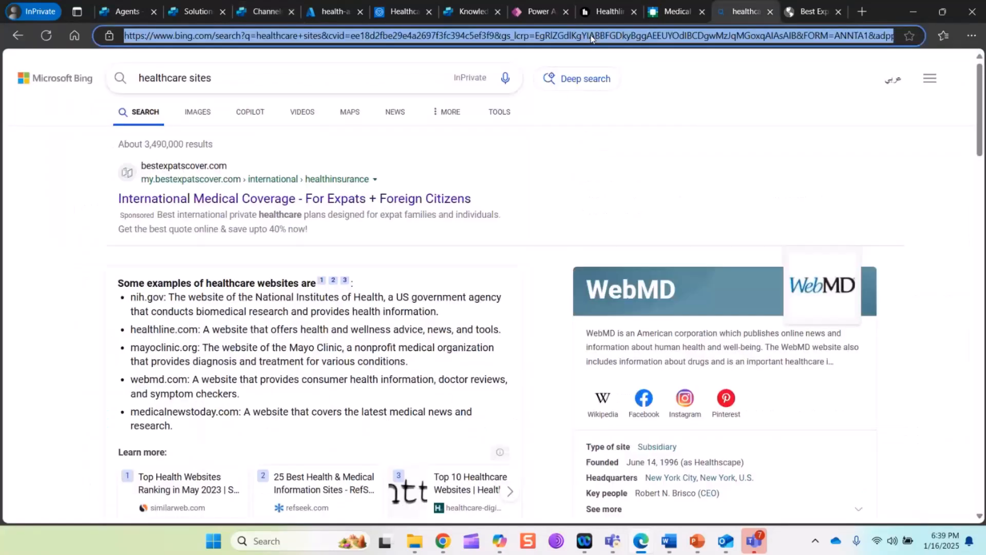
text(https://copilotstudio.microsoft.com/environments/66f27aed-5242-e1d8-952a-65a0a48c4216/bots/crb00_healthcareAgent/canvas?__version__=2&enableFileAttachment=true)
key(Return)
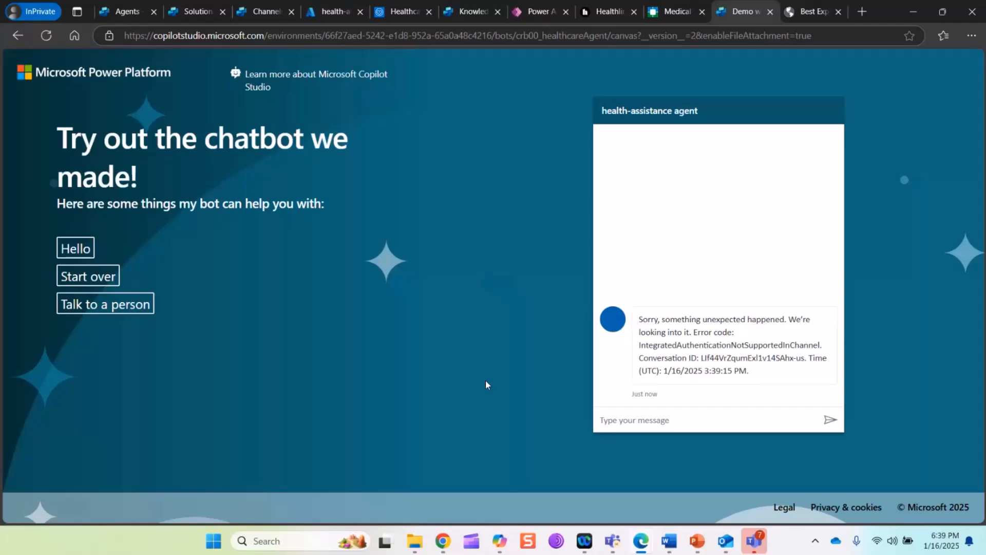
Close the Demo Website channel settings and publish the agent again with the new authentication setting.
click(262, 11)
click(965, 92)
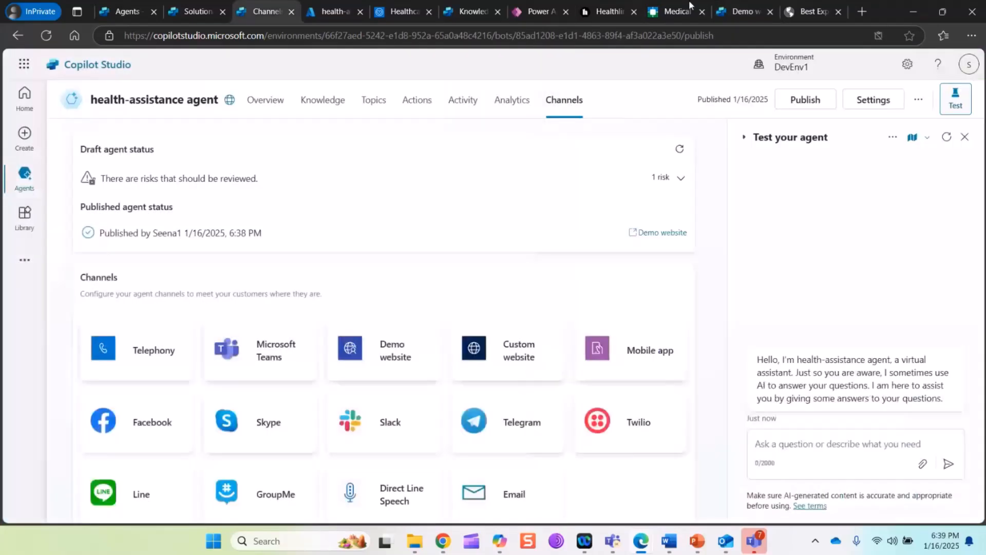
click(806, 100)
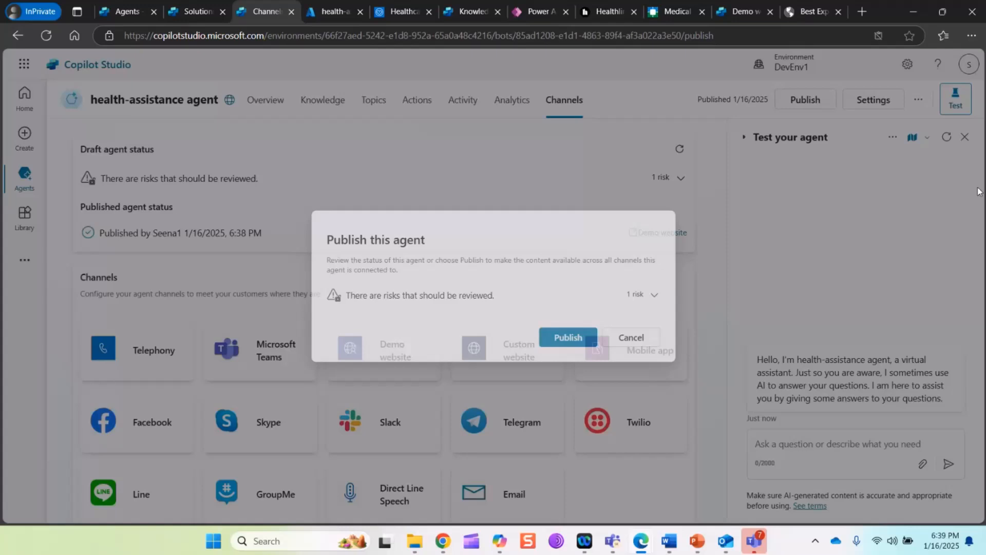
click(568, 338)
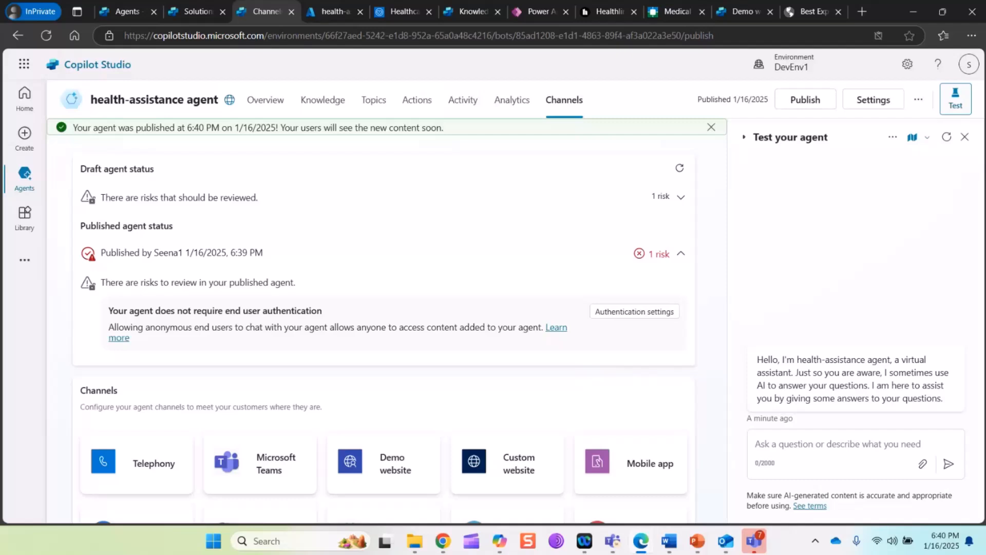
Reload the agent's demo website to check its chat, then close it and return to the agent's Channels page.
click(747, 14)
key(F5)
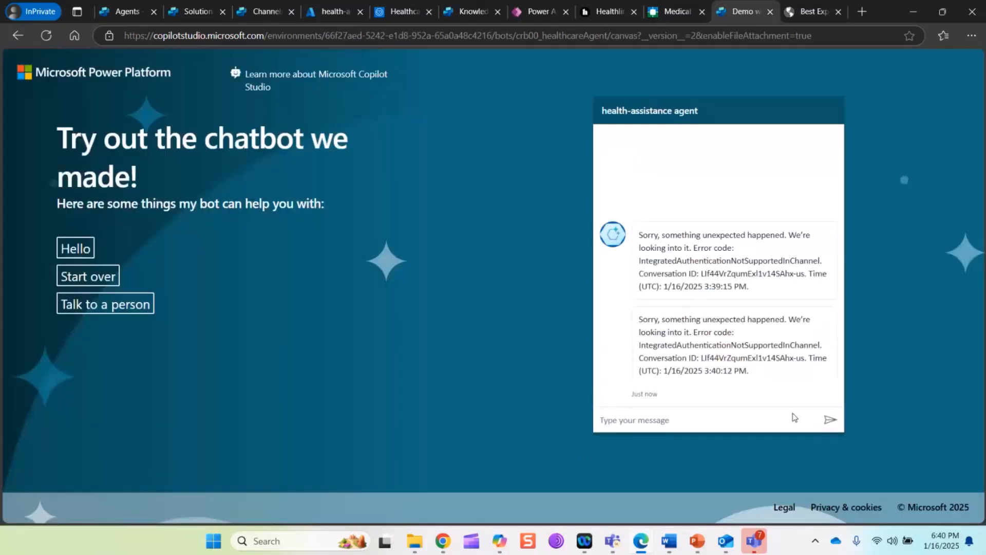
click(770, 12)
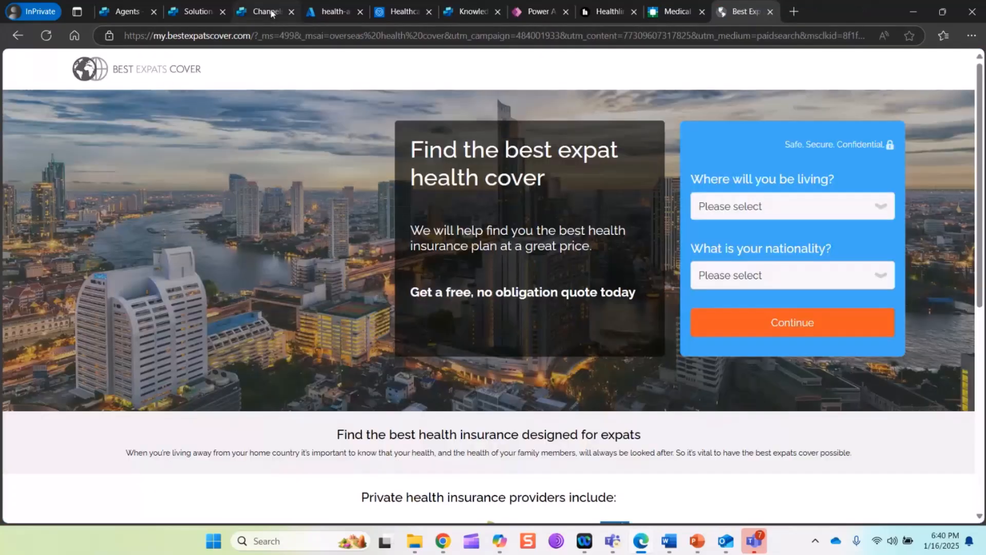
click(273, 13)
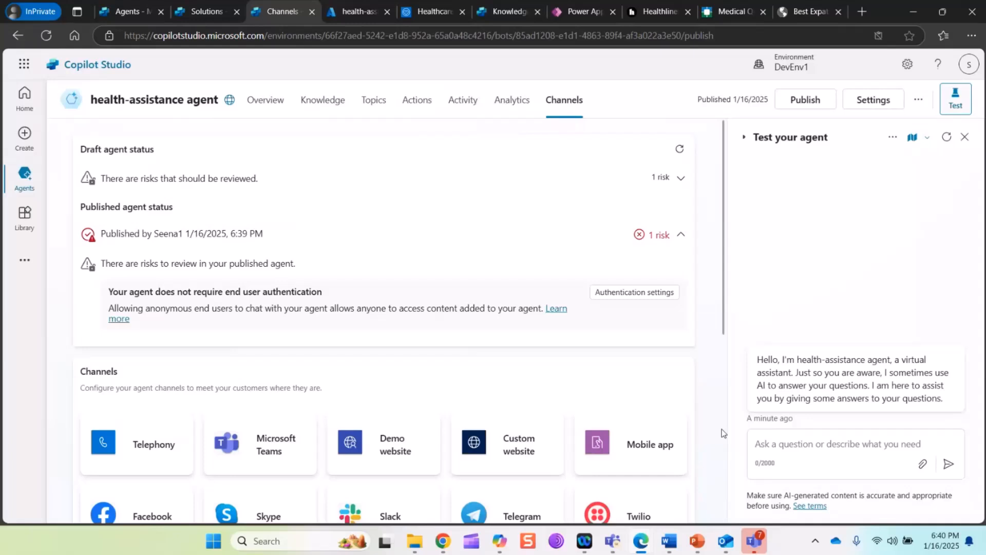
Ask the agent "Symptoms of high cholestrol" in the test chat.
click(824, 471)
text(Symptom)
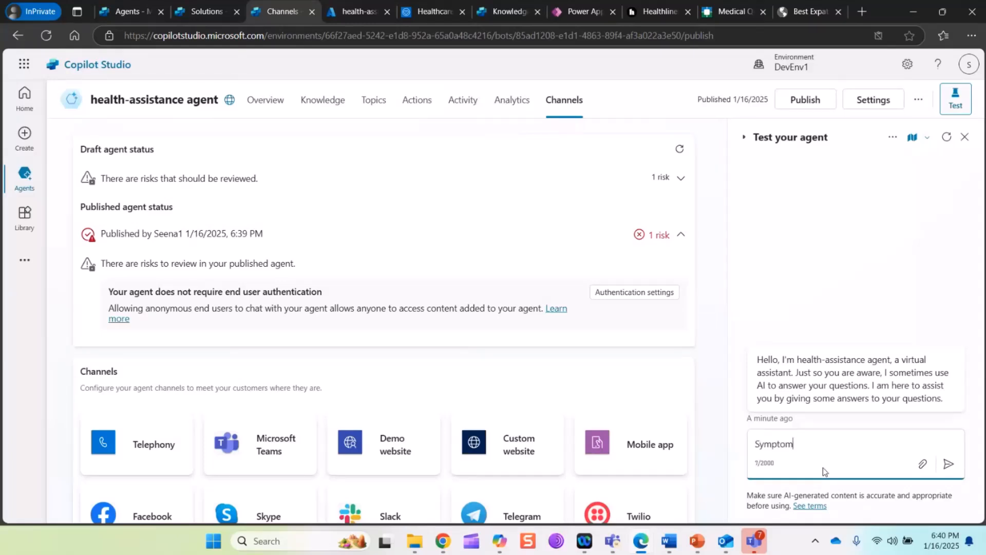
text(s og)
key(BackSpace)
text(f high cholestrol)
key(Return)
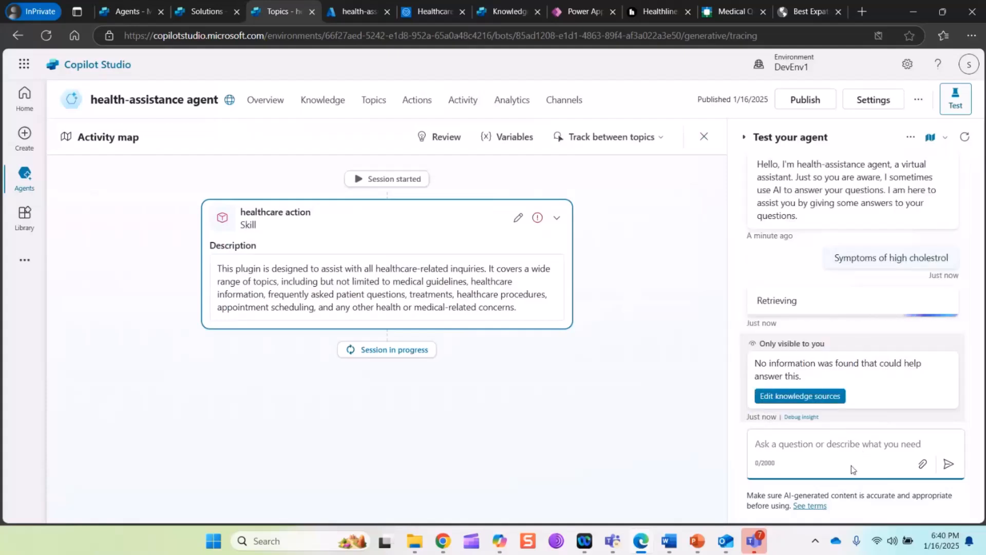
Copy the "Symptoms of high cholestrol" question from the test chat and send it to the agent a second time.
triple_click(839, 255)
key(ctrl+c)
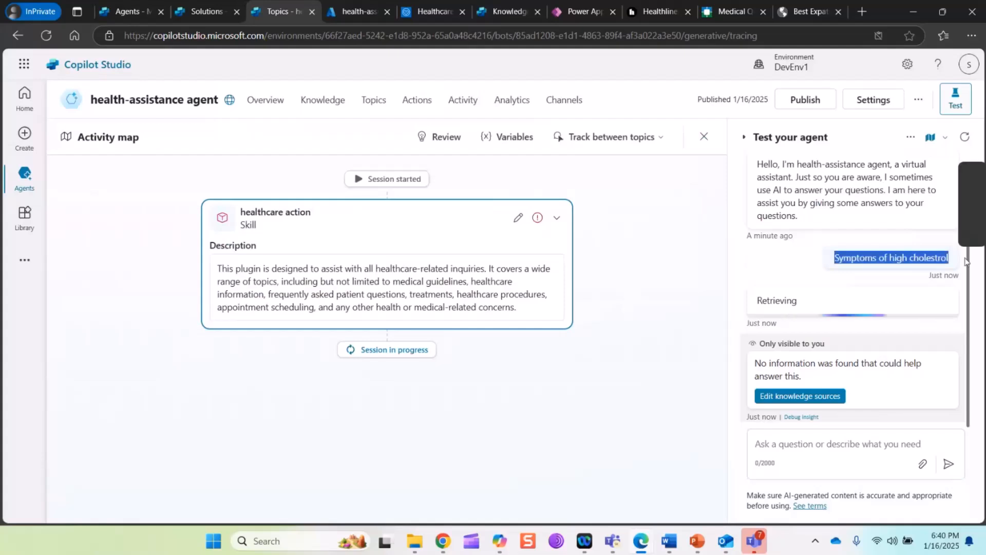
click(806, 461)
key(ctrl+v)
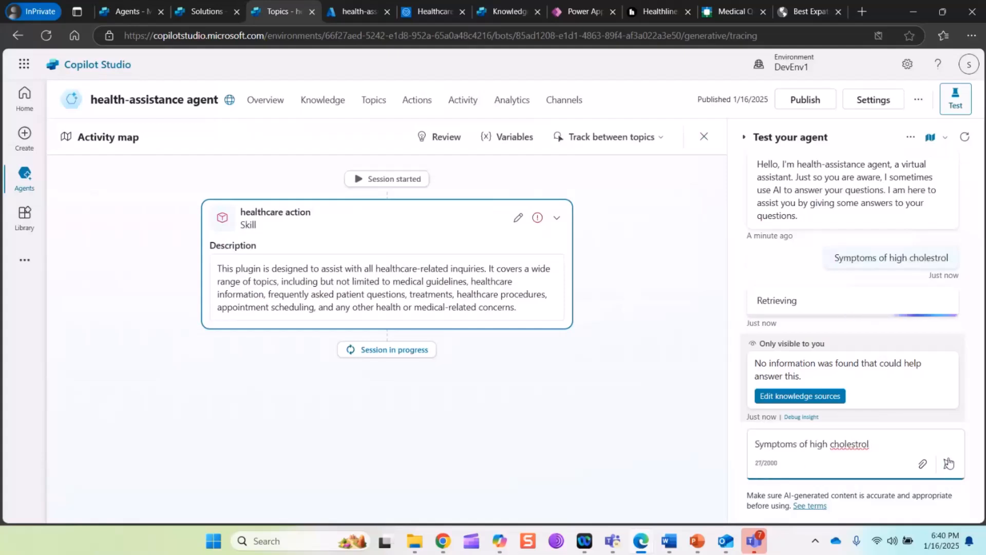
click(954, 466)
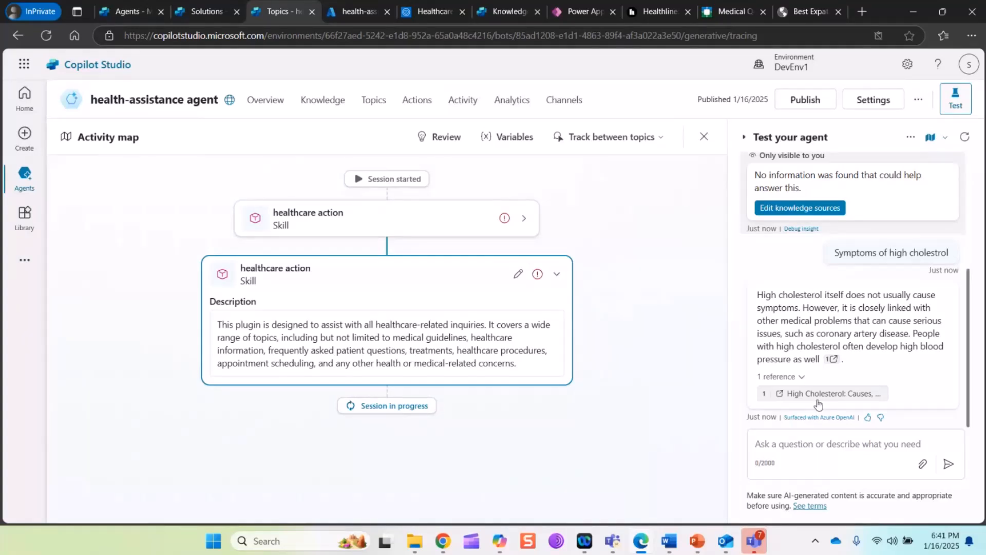
click(807, 443)
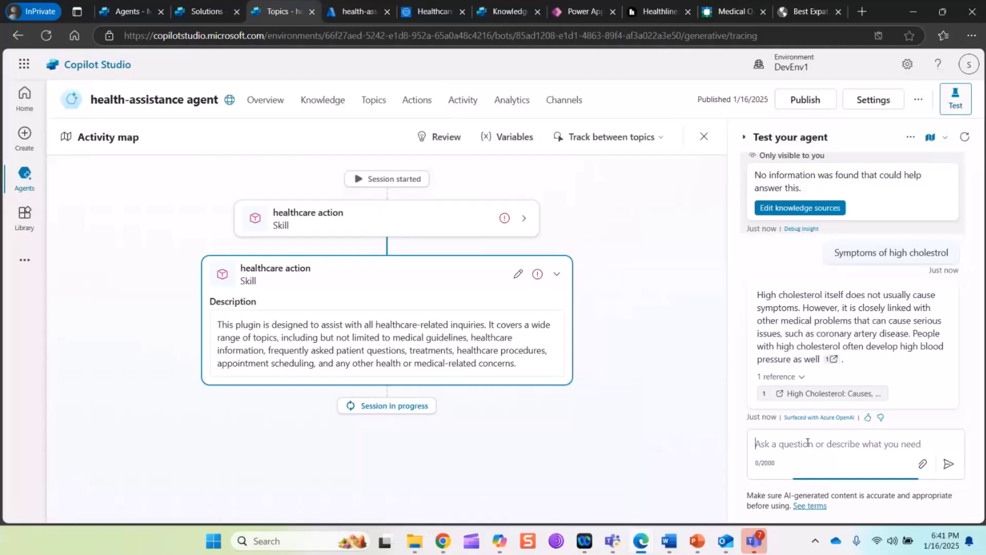